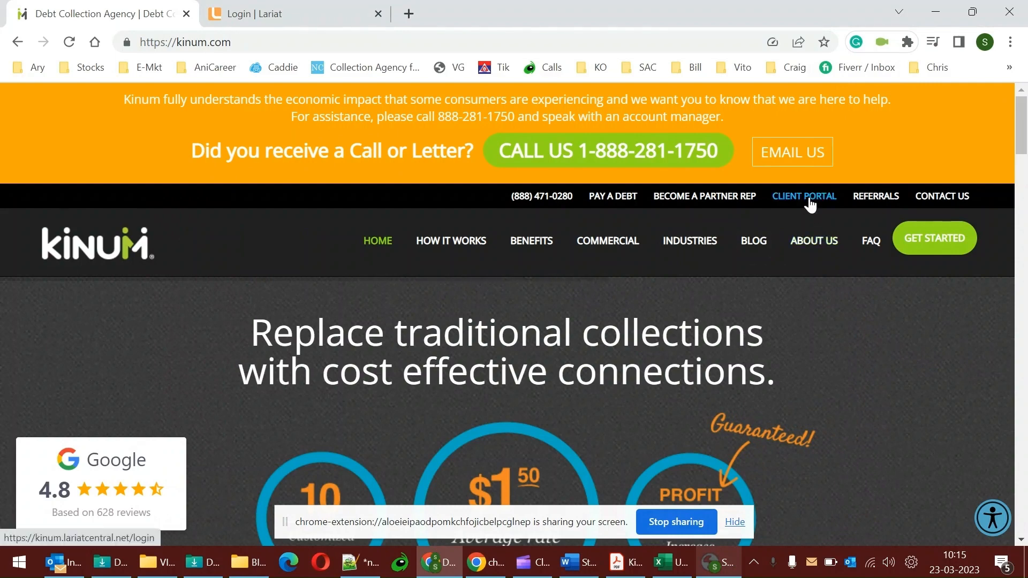
Switch to the client portal's login page and log in with the prefilled credentials
{"action": "left_click", "coordinate": [343, 21]}
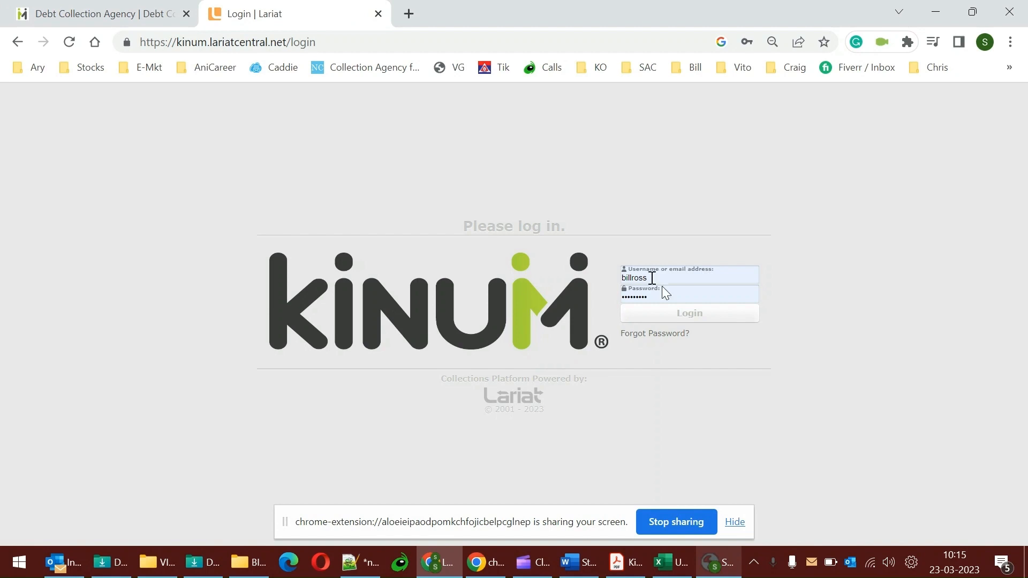
{"action": "left_click", "coordinate": [673, 312]}
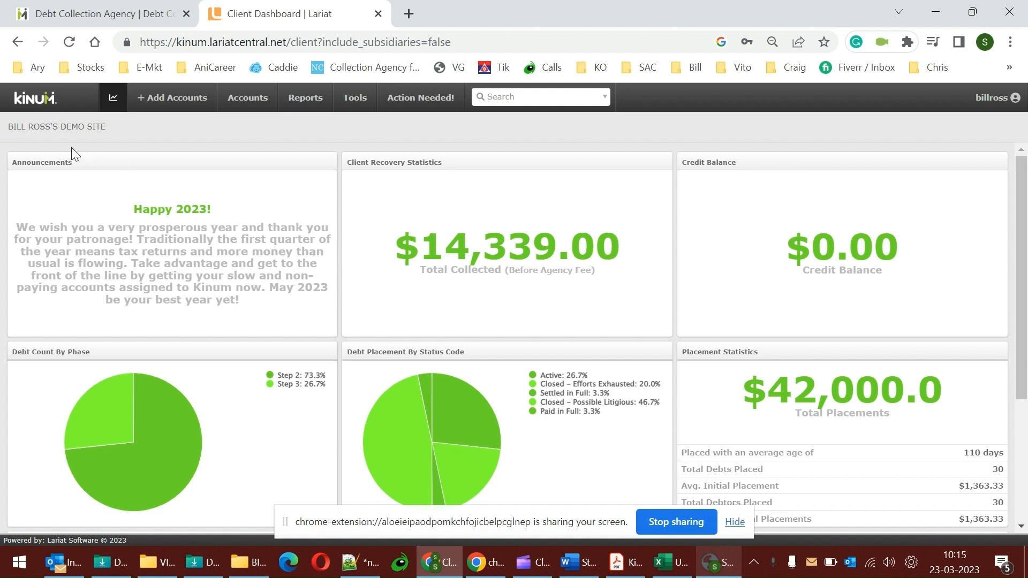
Start adding an account with the Standard Consumer form and set its product to DEMO Step 2 Auto
{"action": "left_click", "coordinate": [171, 106]}
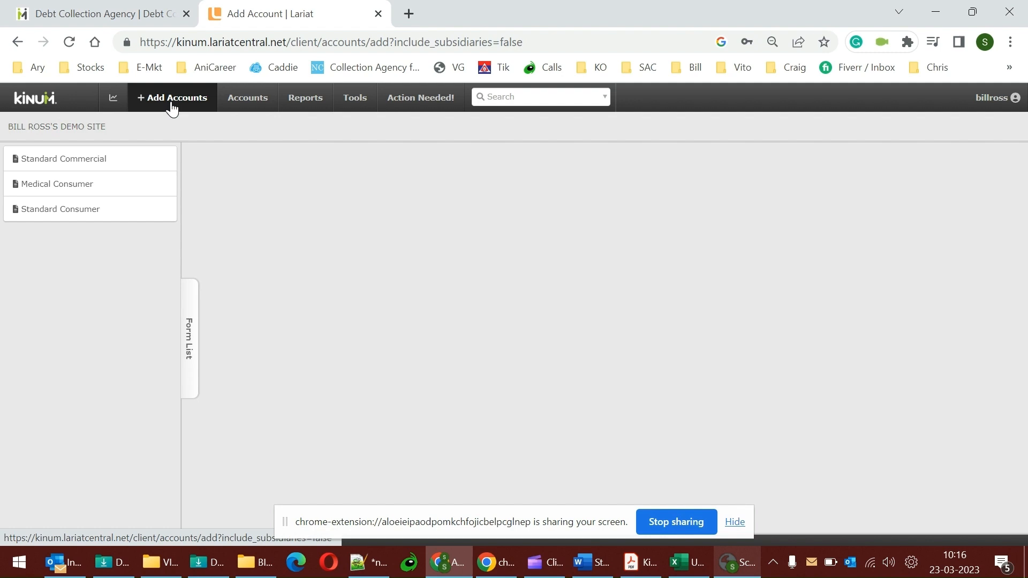
{"action": "left_click", "coordinate": [141, 209]}
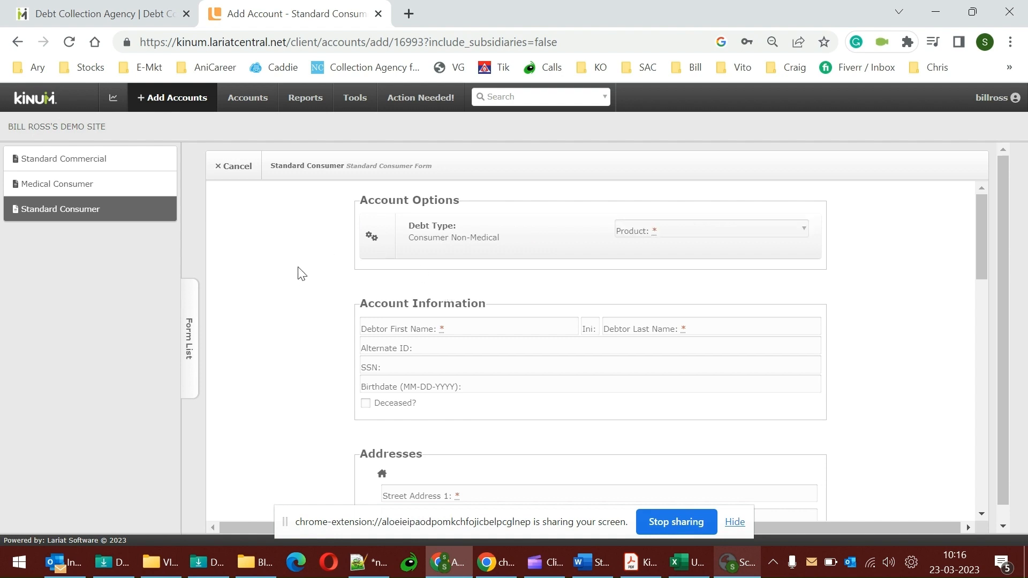
{"action": "left_click", "coordinate": [650, 240]}
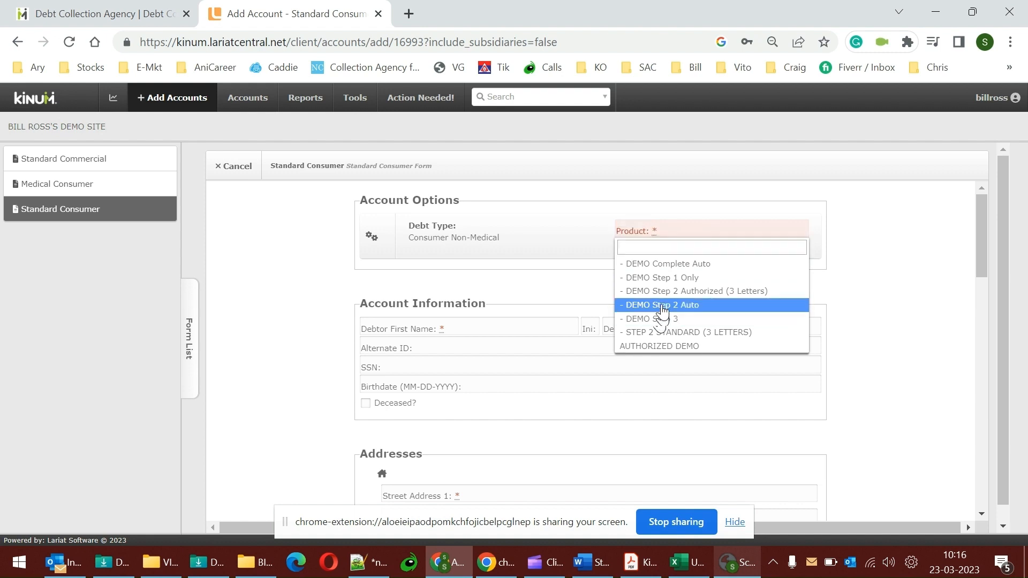
{"action": "left_click", "coordinate": [662, 306]}
Enter the debtor's first and last name in the account information
{"action": "left_click", "coordinate": [462, 326]}
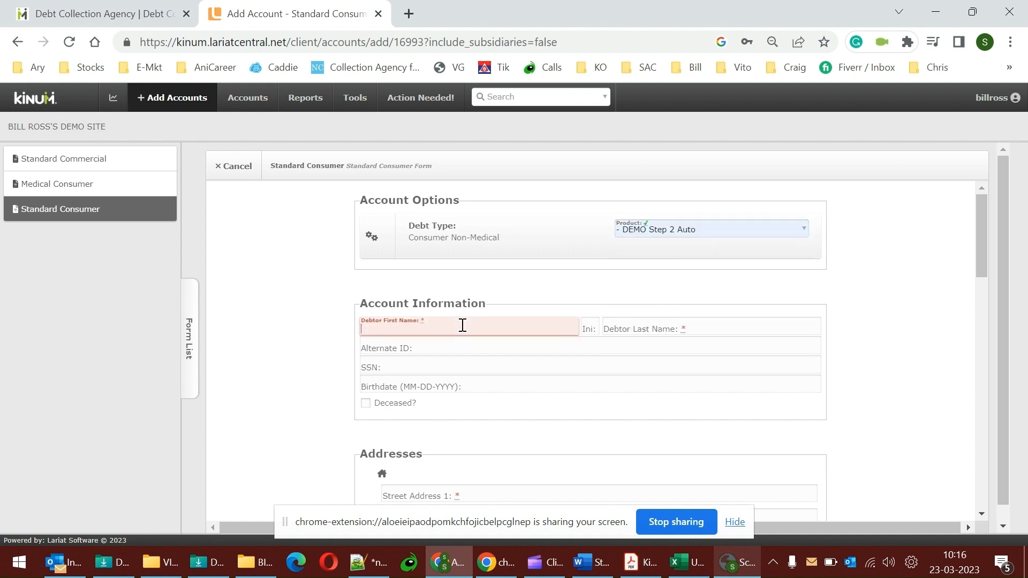
{"action": "type", "text": "John"}
{"action": "key", "text": "Tab"}
{"action": "key", "text": "Tab"}
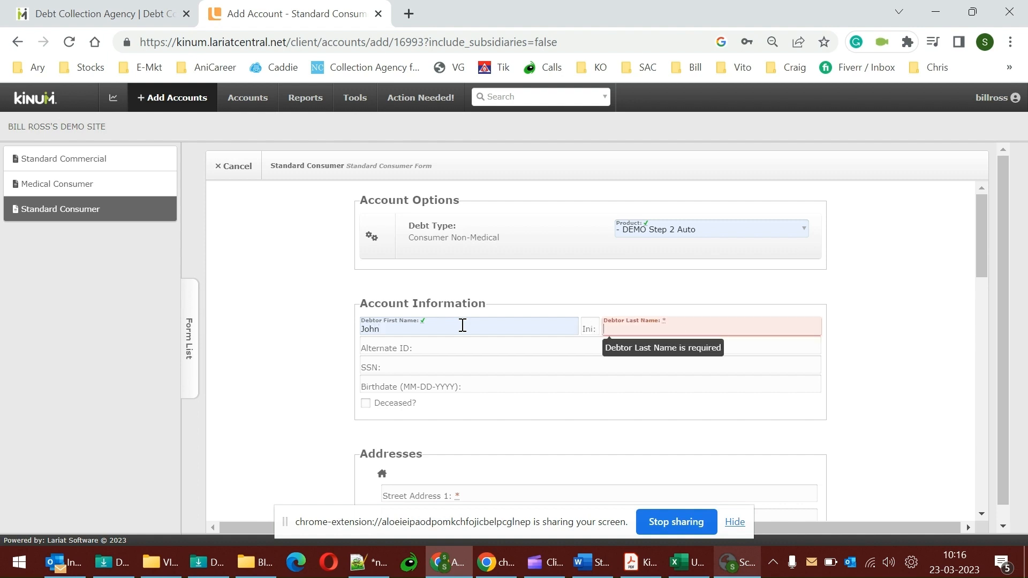
{"action": "type", "text": "Doe"}
Fill in the debtor's Social Security number and birthdate, leaving the alternate ID blank
{"action": "key", "text": "Tab"}
{"action": "key", "text": "Tab"}
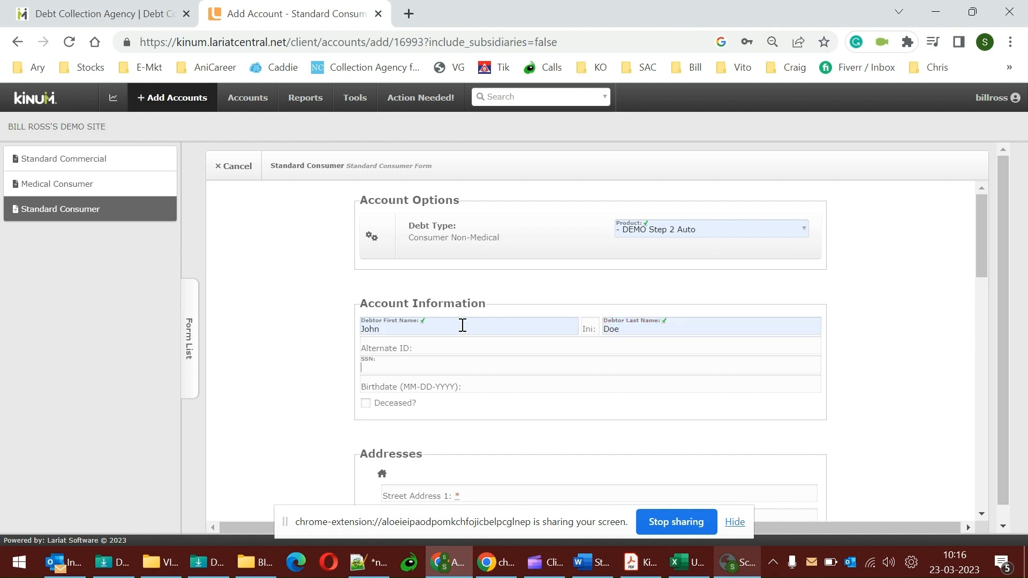
{"action": "type", "text": "666"}
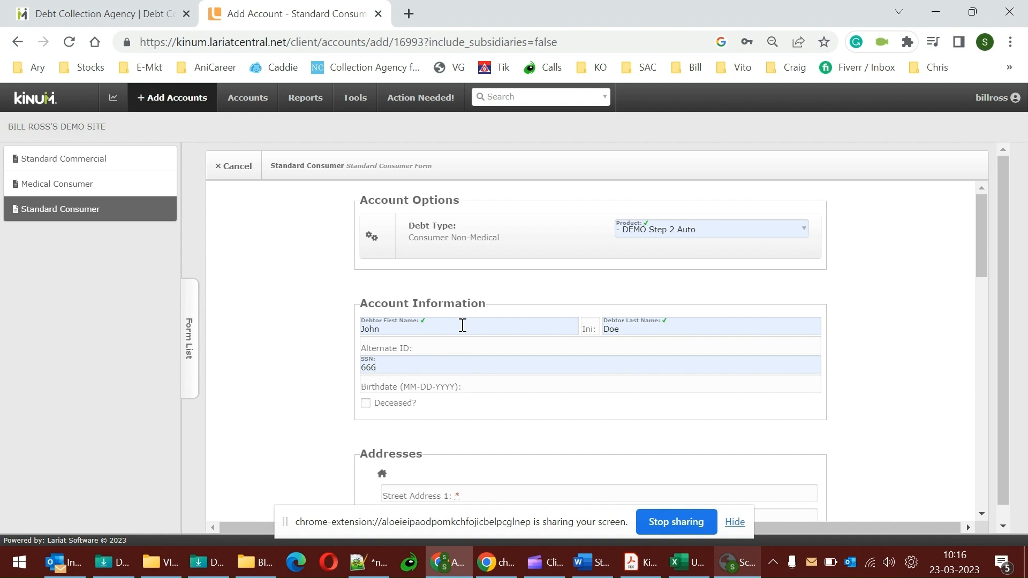
{"action": "type", "text": "554332"}
{"action": "left_click", "coordinate": [410, 383]}
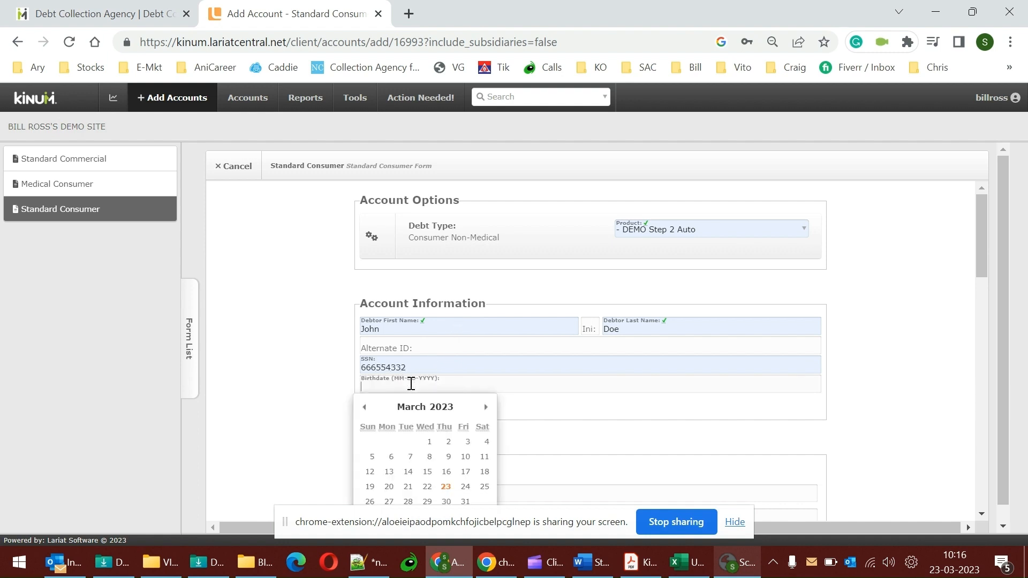
{"action": "type", "text": "01/01/1980"}
{"action": "left_click", "coordinate": [303, 389]}
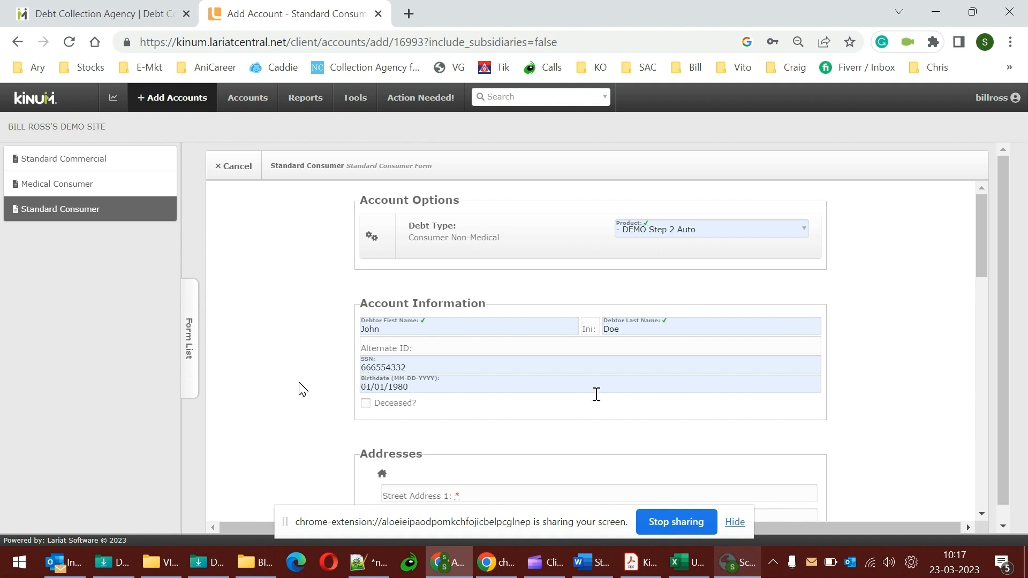
Fill in the debtor's street address and ZIP code so that city and state are auto-filled
{"action": "left_click_drag", "start_coordinate": [983, 252], "coordinate": [985, 301]}
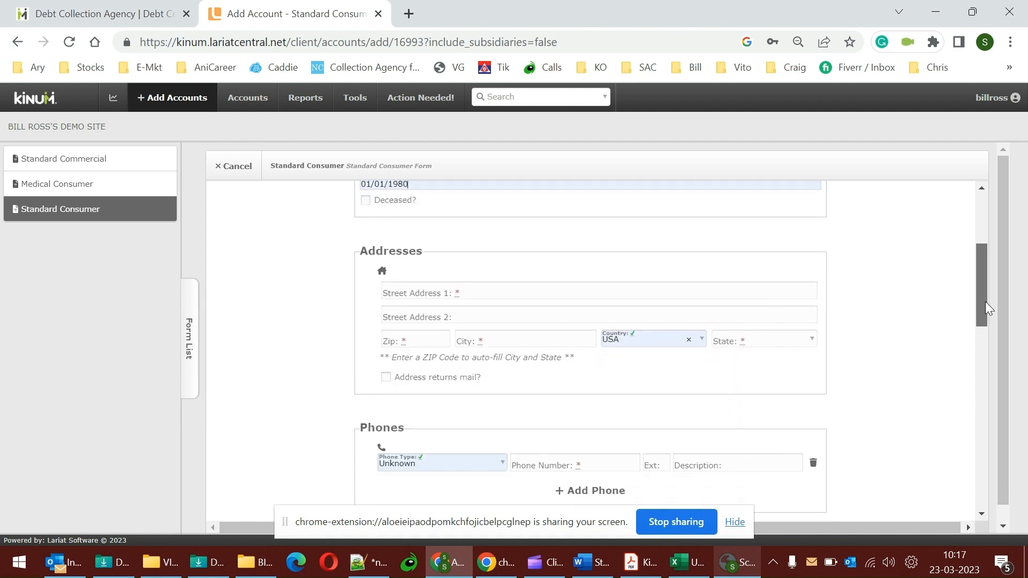
{"action": "left_click", "coordinate": [530, 287]}
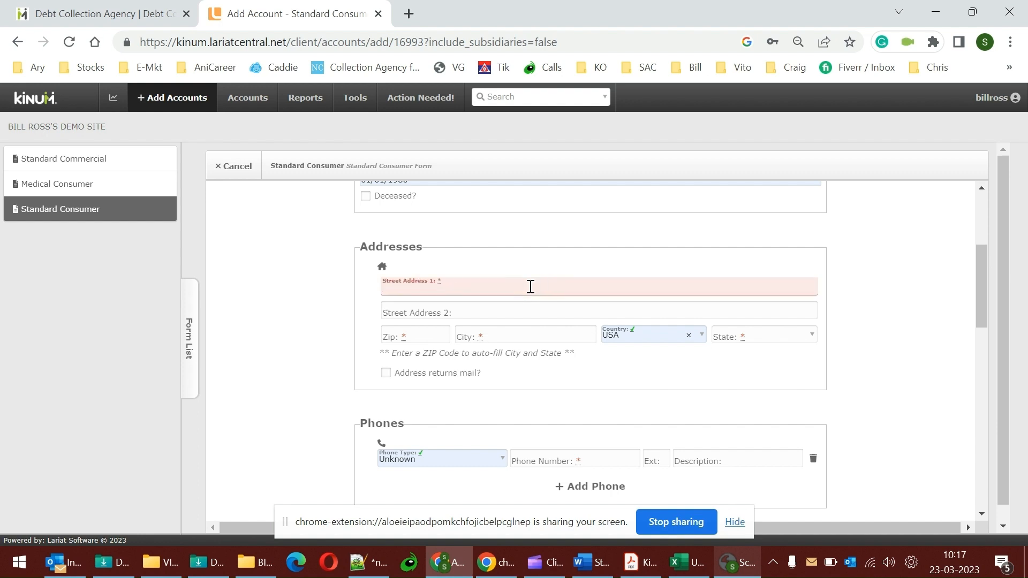
{"action": "type", "text": "123 Main"}
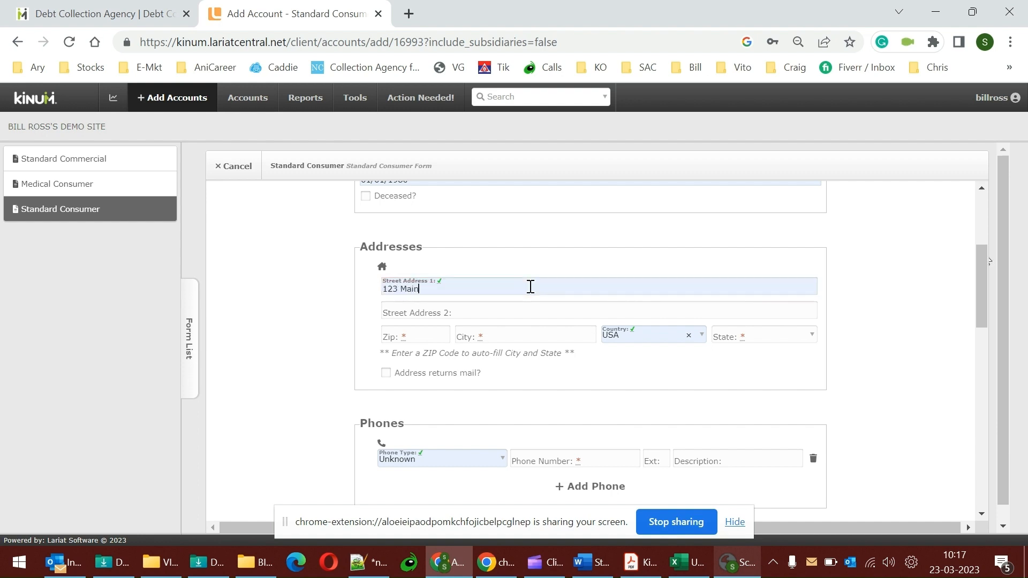
{"action": "type", "text": " Street"}
{"action": "left_click", "coordinate": [406, 330]}
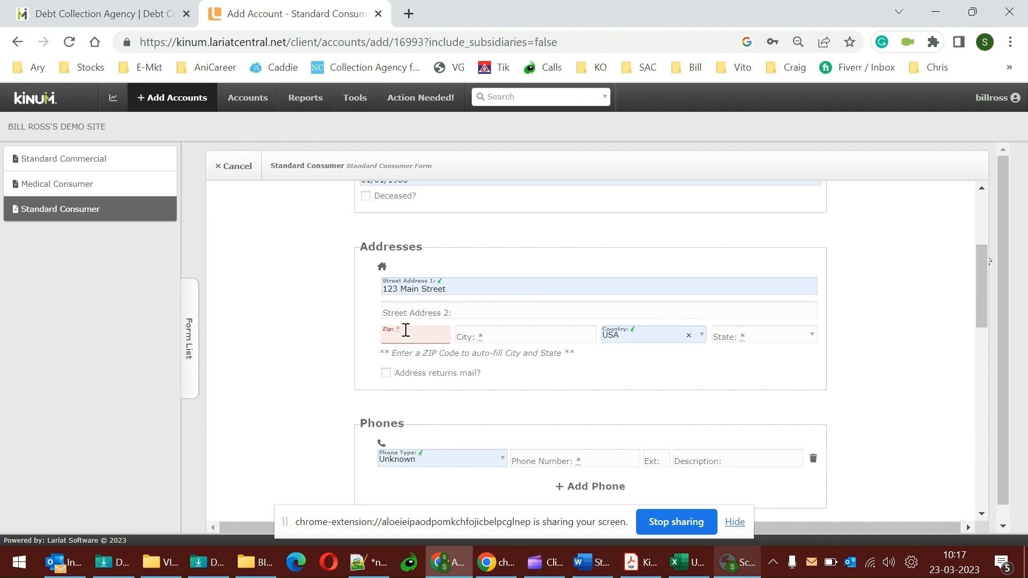
{"action": "type", "text": "94928"}
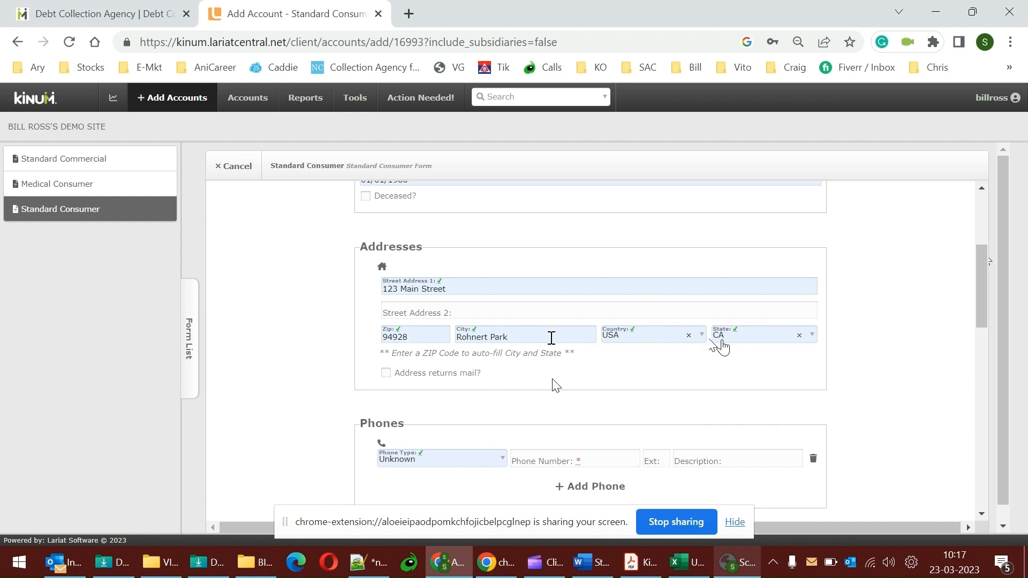
{"action": "left_click", "coordinate": [552, 338]}
Set the debtor's phone type to Home and enter the phone number
{"action": "scroll", "coordinate": [983, 299], "scroll_direction": "down", "scroll_amount": 3}
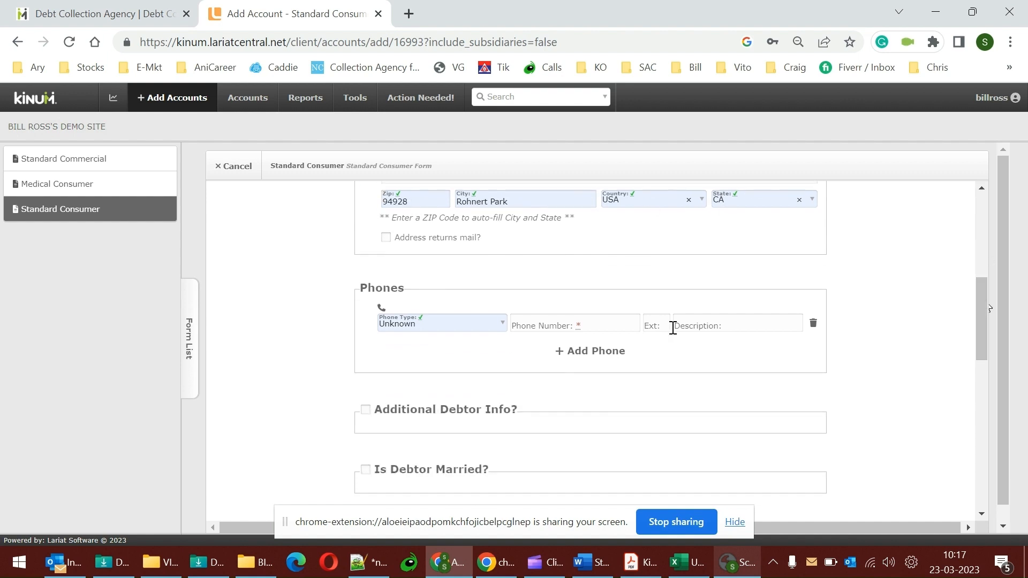
{"action": "left_click", "coordinate": [492, 329]}
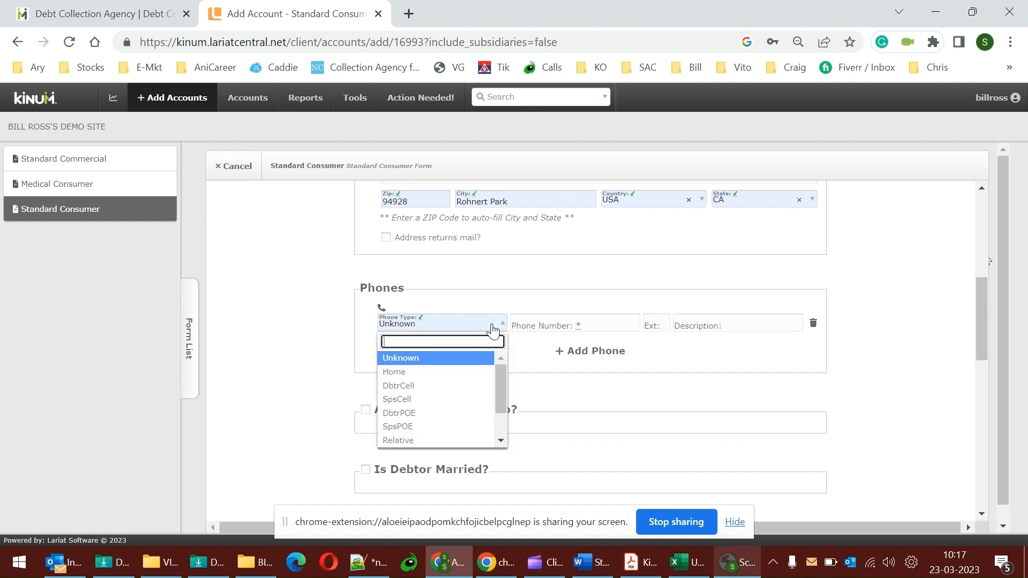
{"action": "left_click", "coordinate": [421, 373]}
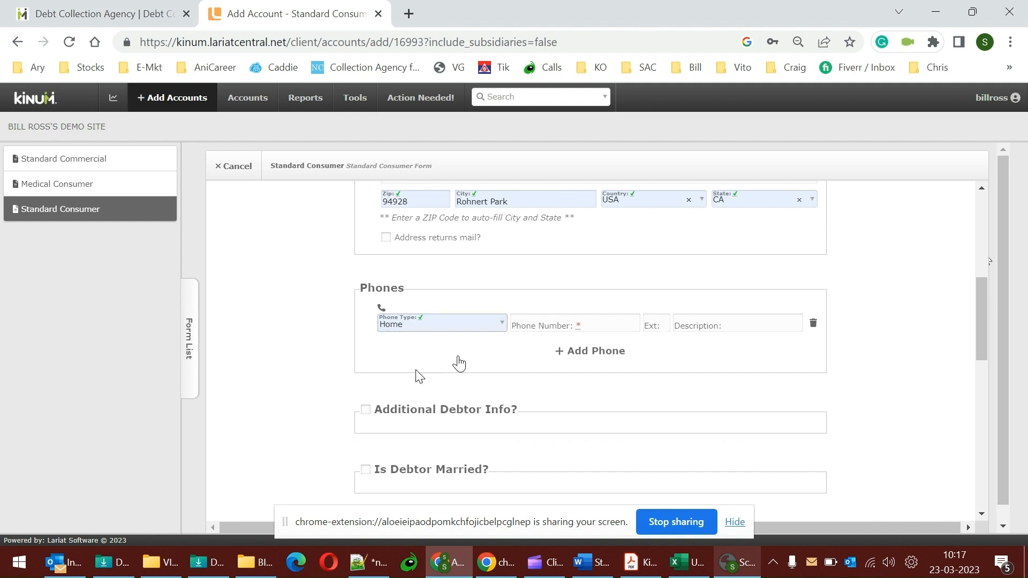
{"action": "left_click", "coordinate": [569, 325]}
{"action": "type", "text": "7"}
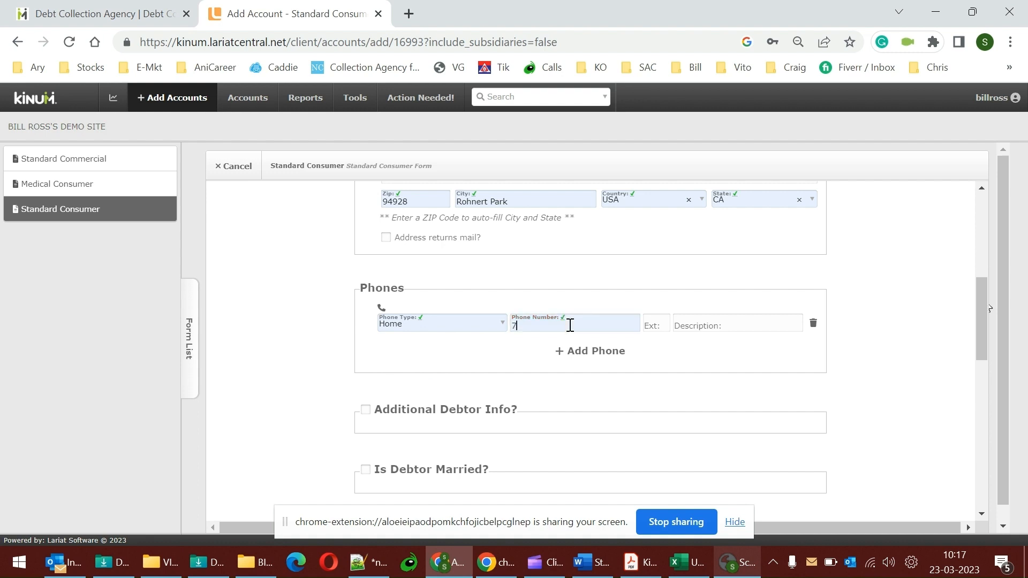
{"action": "type", "text": "075559999"}
In the debt information, enter "sdhgs jsgfh gs jd" as the description of service and fill in the account number
{"action": "left_click_drag", "start_coordinate": [978, 323], "coordinate": [981, 395]}
{"action": "left_click", "coordinate": [528, 274]}
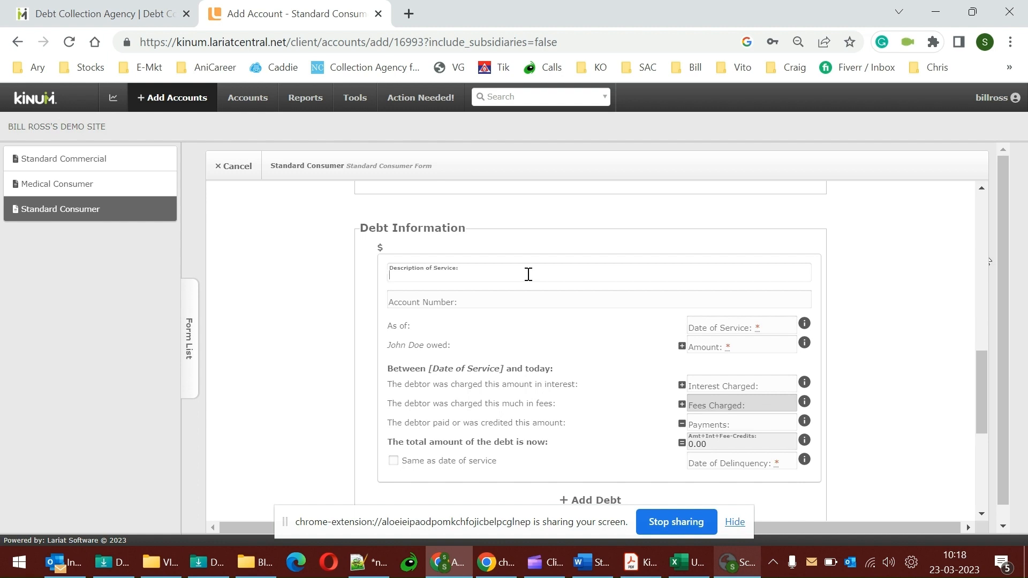
{"action": "type", "text": "sdhgs jsgfh gs jd"}
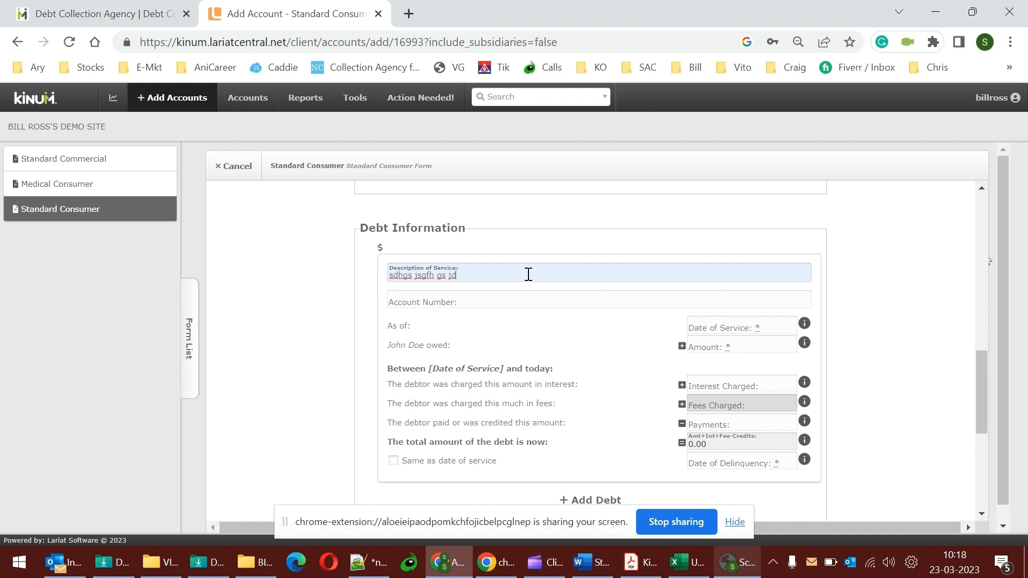
{"action": "left_click", "coordinate": [473, 297]}
{"action": "type", "text": "QA"}
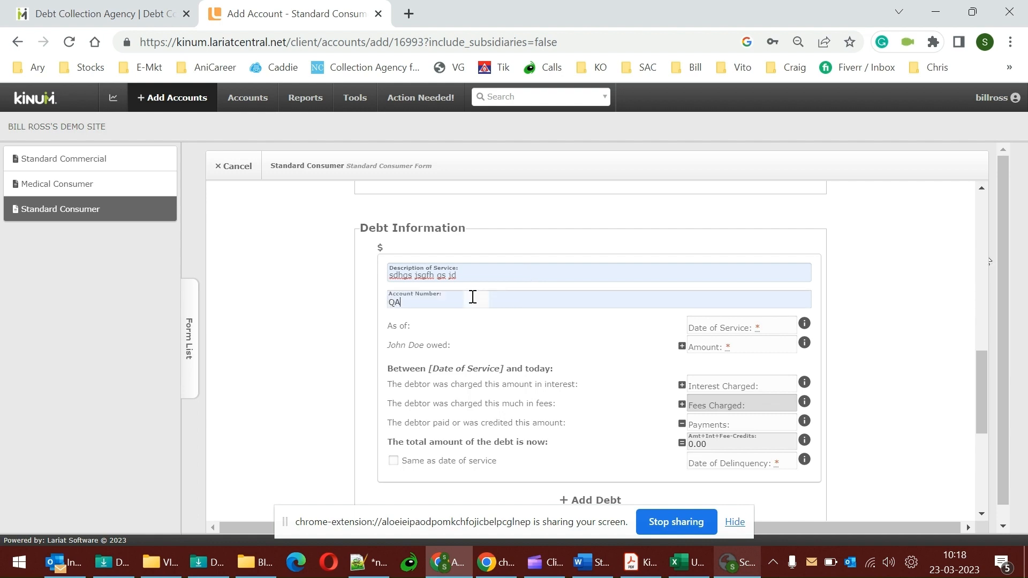
{"action": "type", "text": "Z123"}
Set the debt's date of service to 01/01/2023 and the amount owed to 1500
{"action": "left_click", "coordinate": [505, 97]}
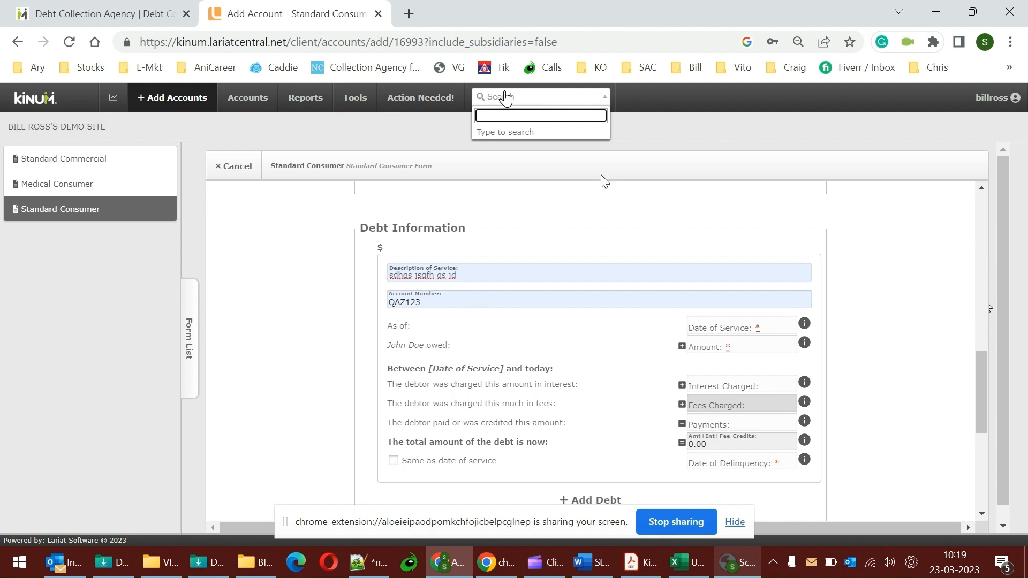
{"action": "left_click", "coordinate": [742, 337]}
{"action": "left_click", "coordinate": [736, 328]}
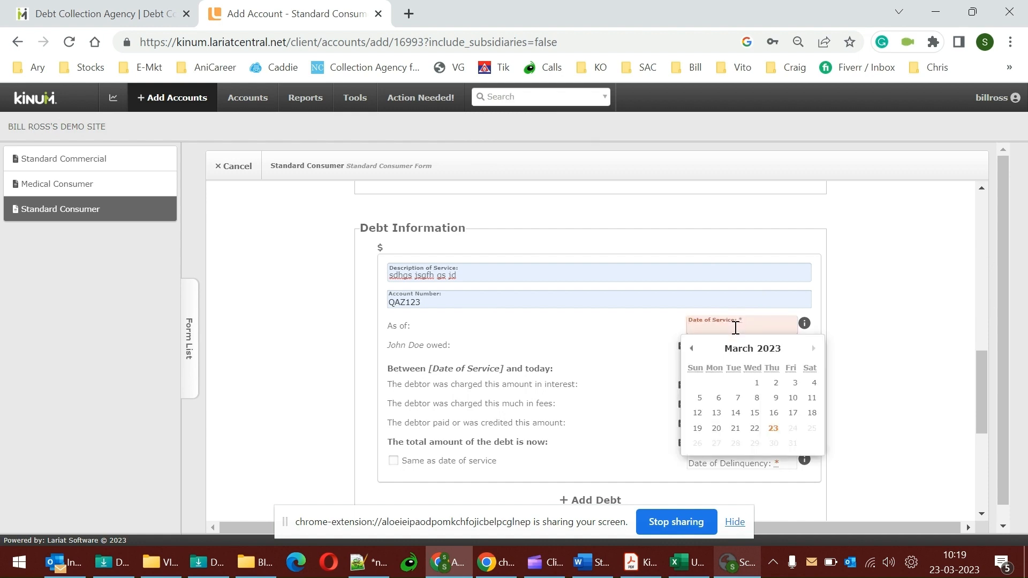
{"action": "double_click", "coordinate": [691, 349]}
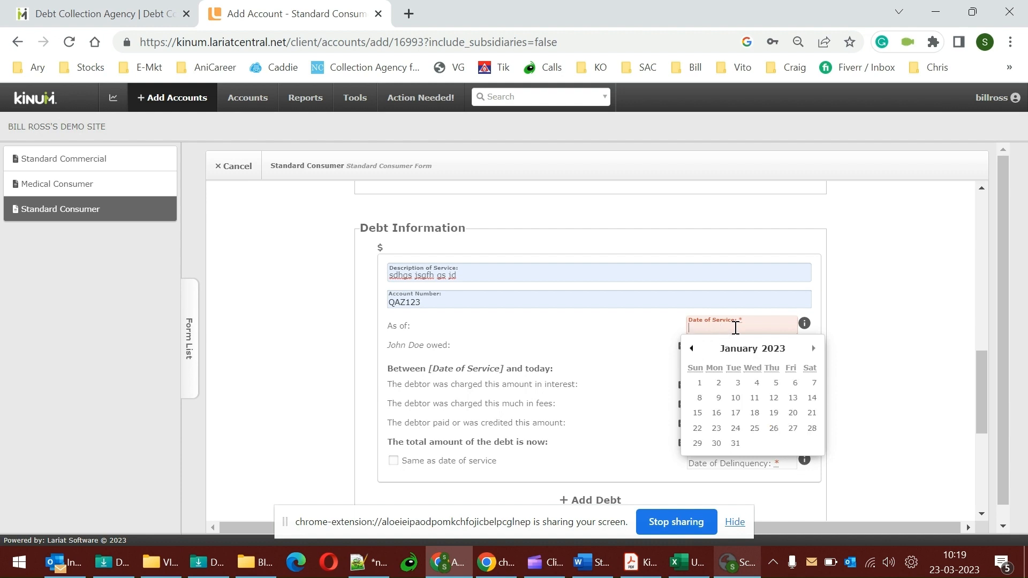
{"action": "left_click", "coordinate": [697, 383]}
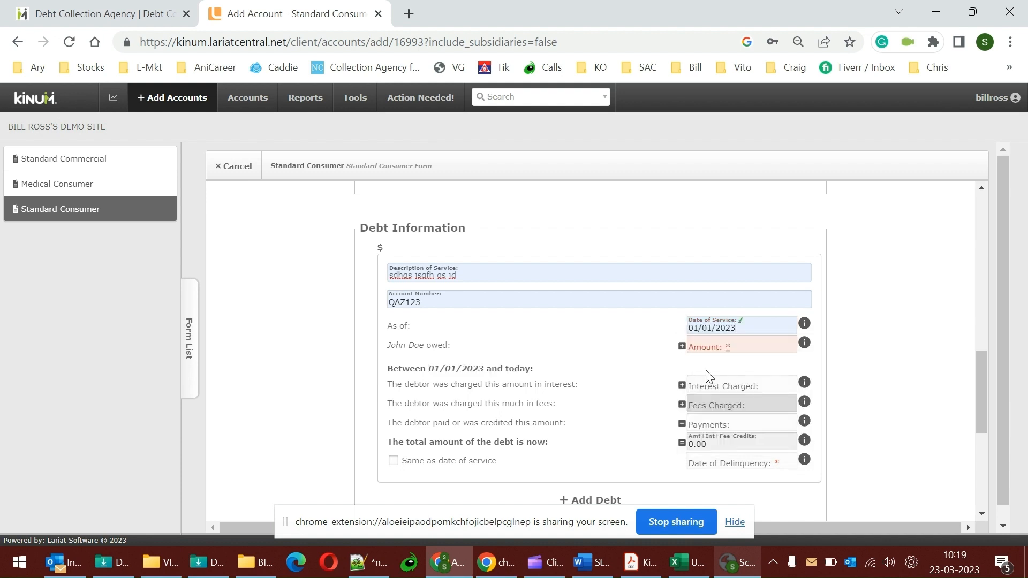
{"action": "left_click", "coordinate": [723, 346]}
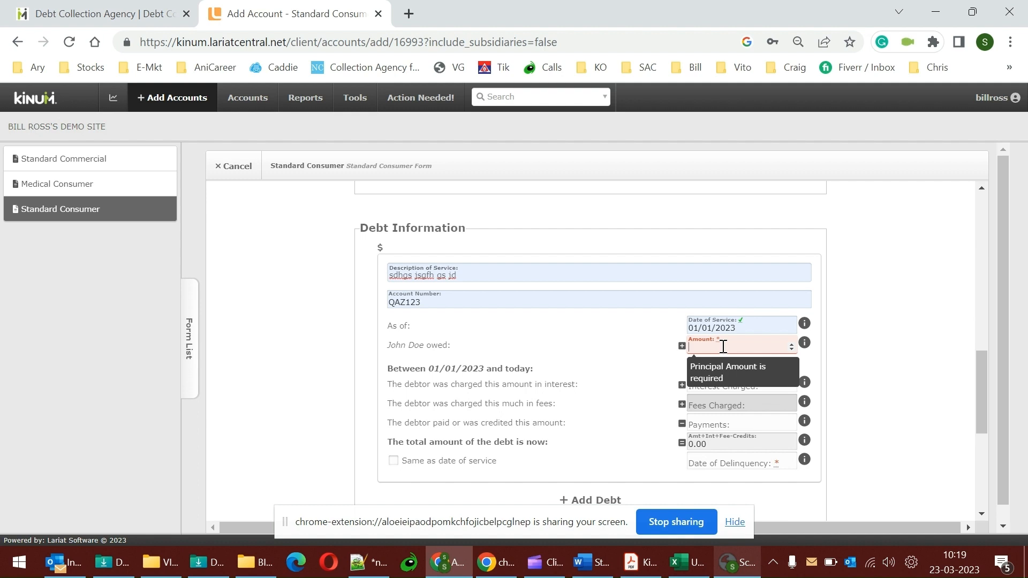
{"action": "type", "text": "1500"}
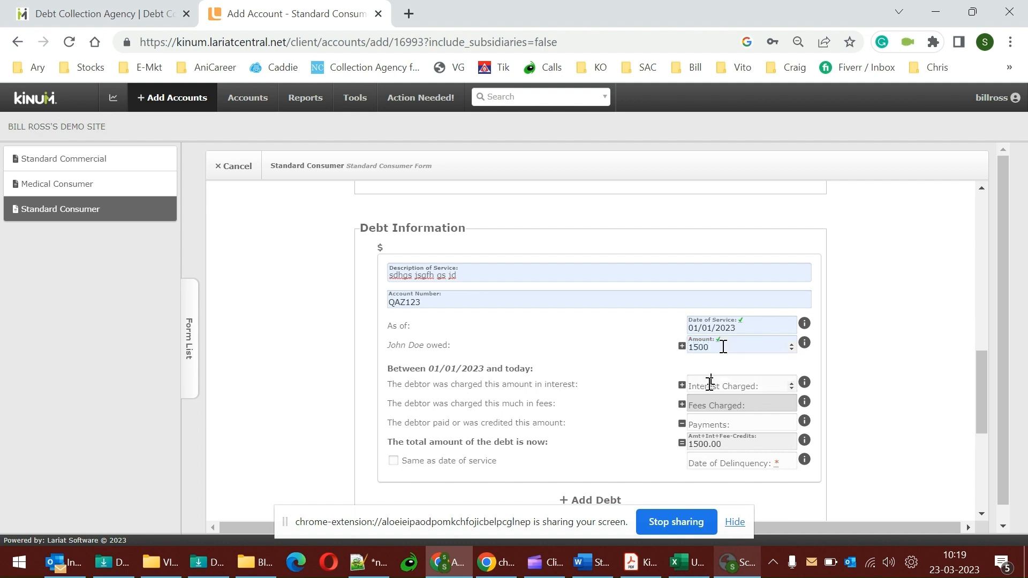
Set the interest charged to 0 and the payments to 500, consulting the policy note on fees
{"action": "left_click", "coordinate": [709, 384]}
{"action": "type", "text": "0"}
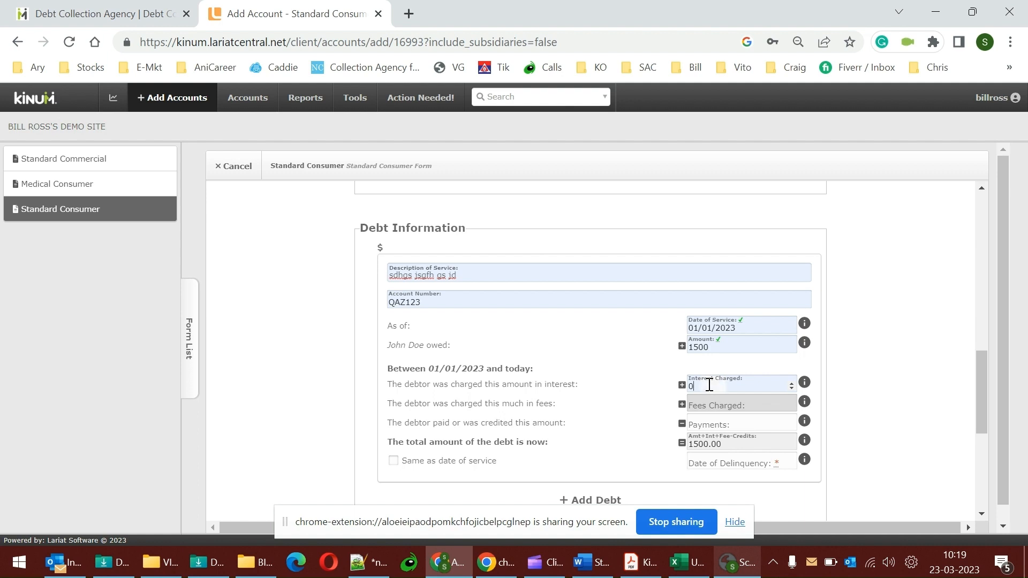
{"action": "mouse_move", "coordinate": [806, 409]}
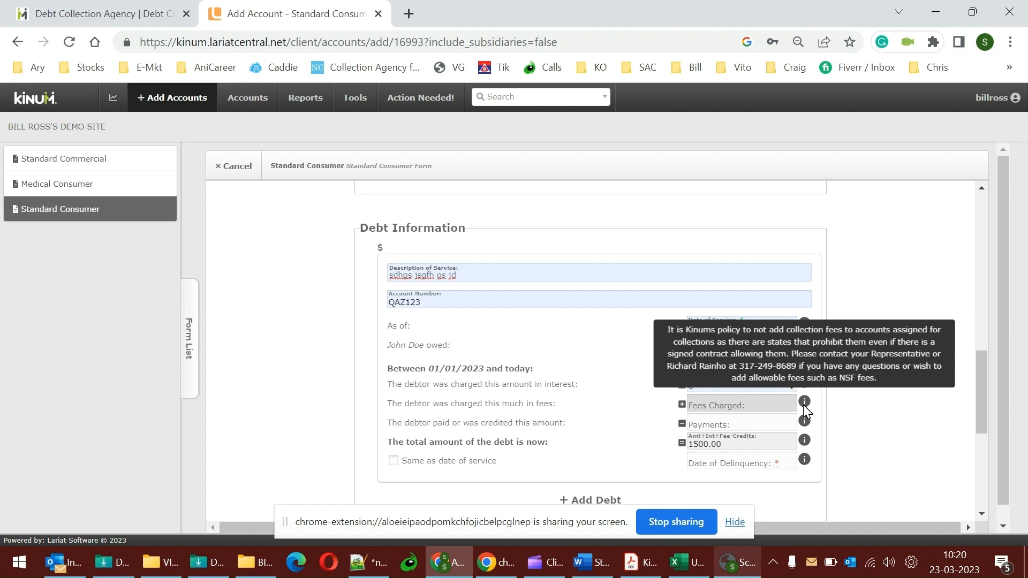
{"action": "left_click", "coordinate": [748, 424]}
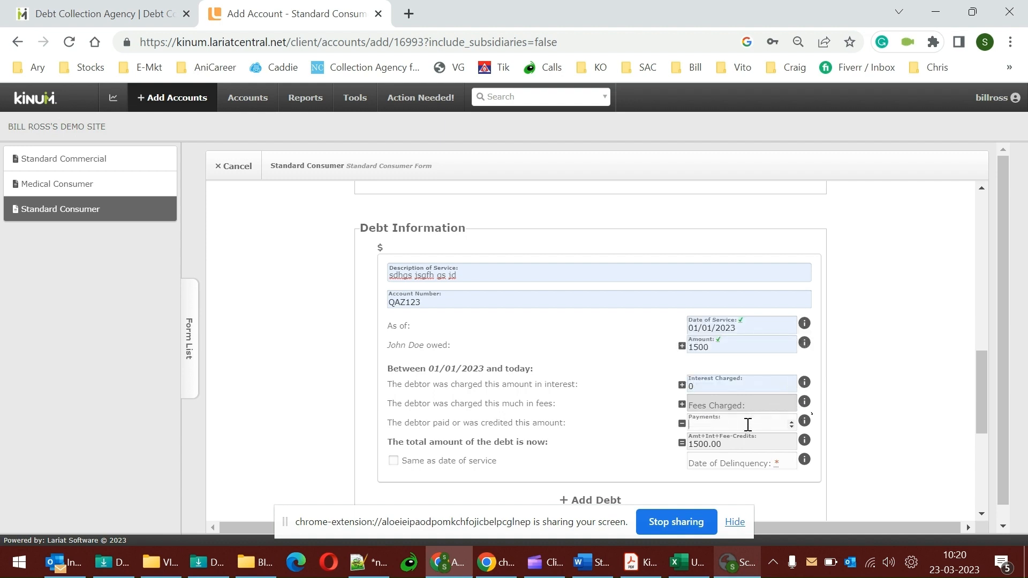
{"action": "type", "text": "500"}
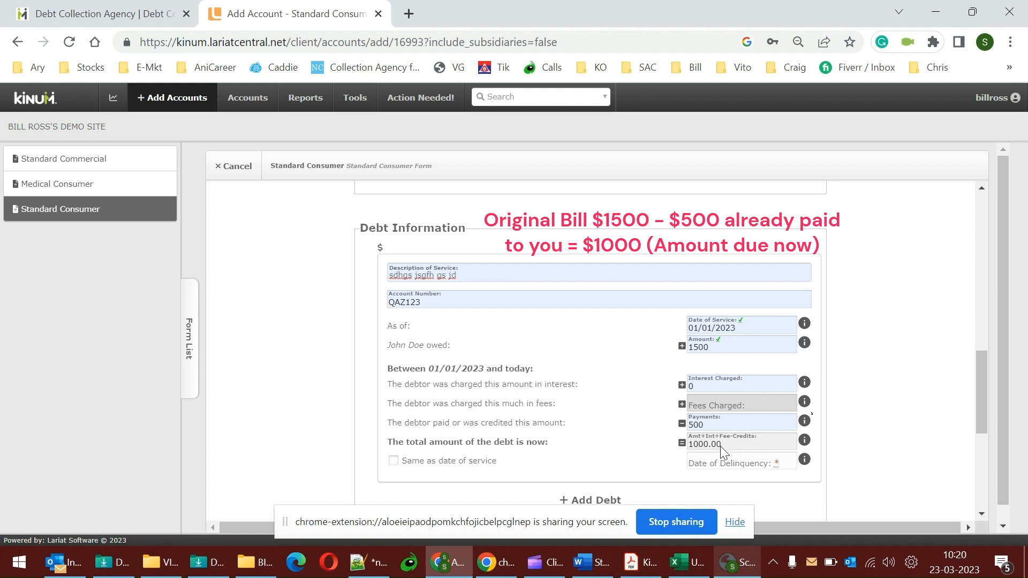
{"action": "left_click_drag", "start_coordinate": [709, 446], "coordinate": [681, 441]}
Set the debt's date of delinquency to 01/15/2023
{"action": "left_click", "coordinate": [724, 462]}
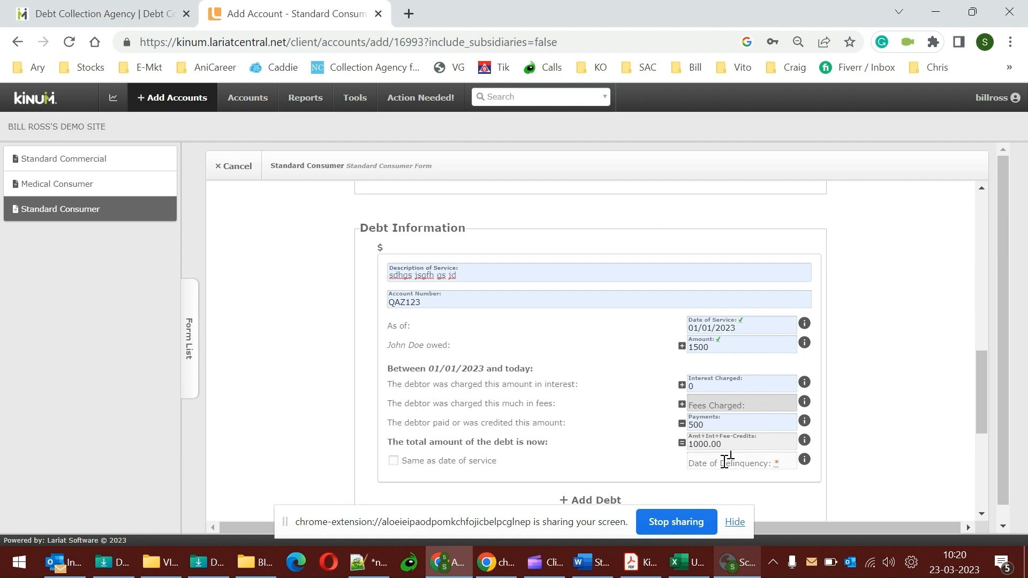
{"action": "left_click", "coordinate": [725, 461]}
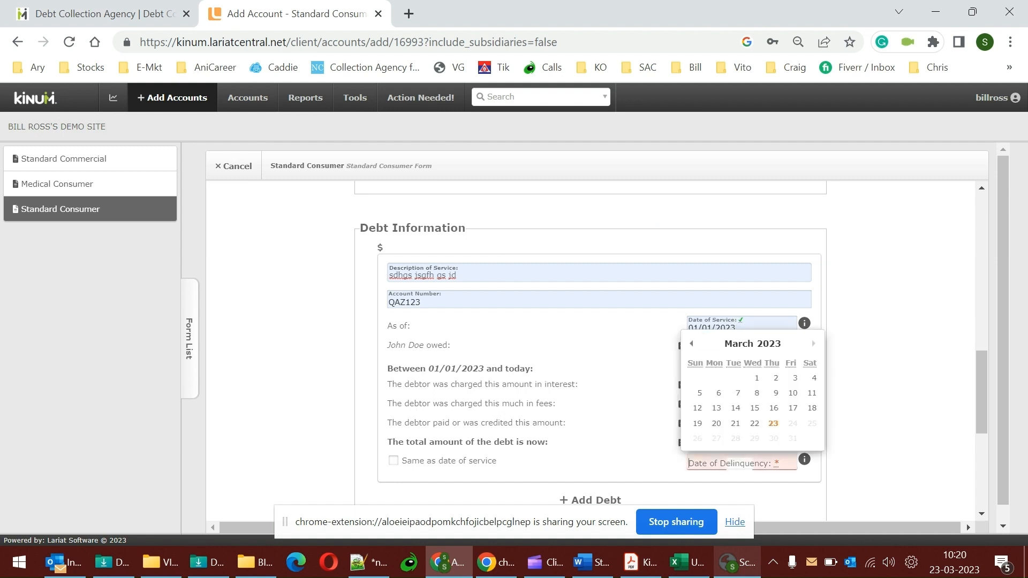
{"action": "left_click", "coordinate": [691, 343]}
{"action": "left_click", "coordinate": [691, 343]}
{"action": "left_click", "coordinate": [697, 408]}
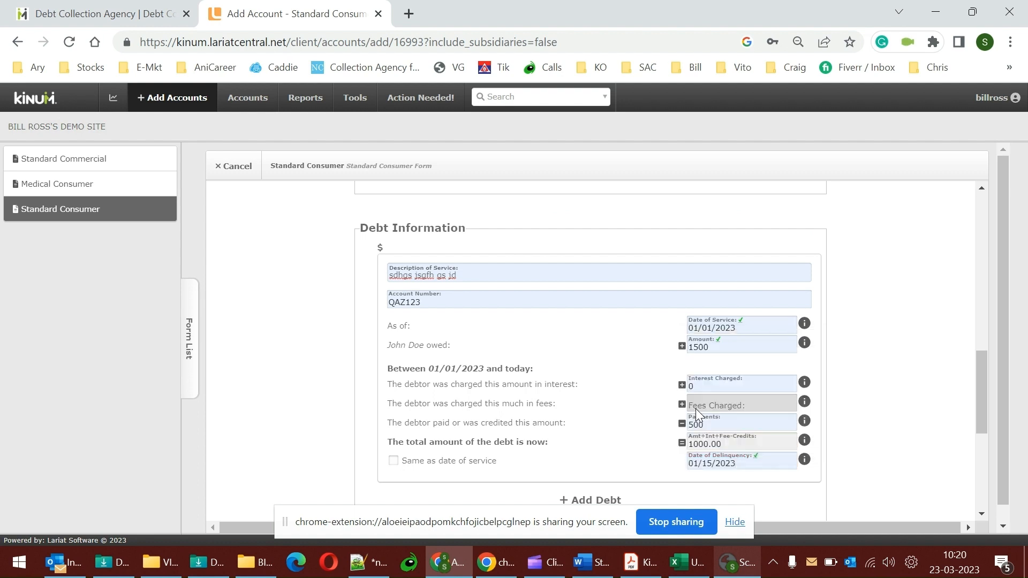
Review the response section of the Debt Collection Model Validation Notice in Acrobat Reader, and return to the account form in Chrome
{"action": "left_click_drag", "start_coordinate": [979, 377], "coordinate": [983, 439]}
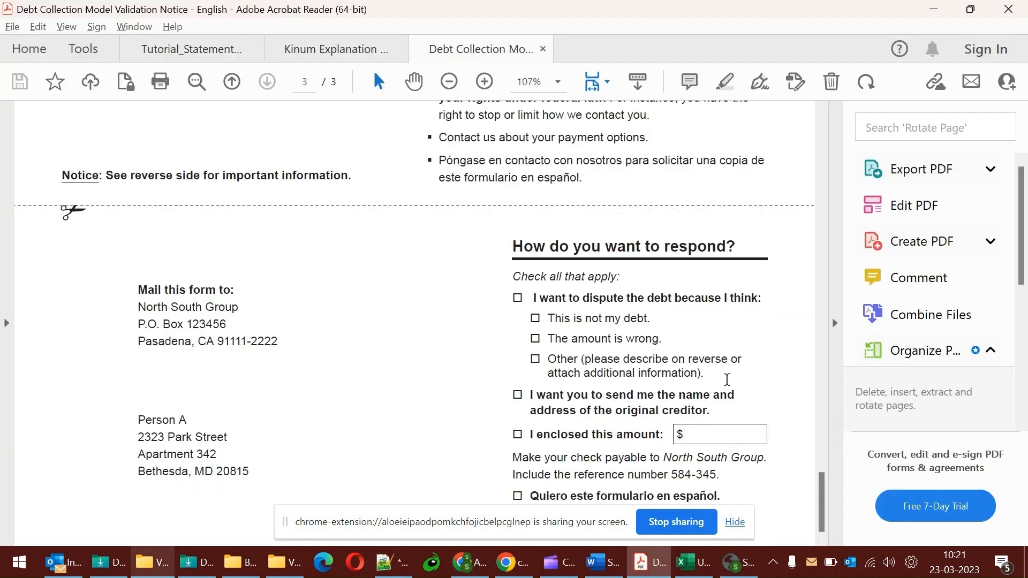
{"action": "mouse_move", "coordinate": [826, 497]}
{"action": "left_mouse_down"}
{"action": "mouse_move", "coordinate": [828, 360]}
{"action": "mouse_move", "coordinate": [830, 517]}
{"action": "left_mouse_up"}
{"action": "left_click", "coordinate": [471, 563]}
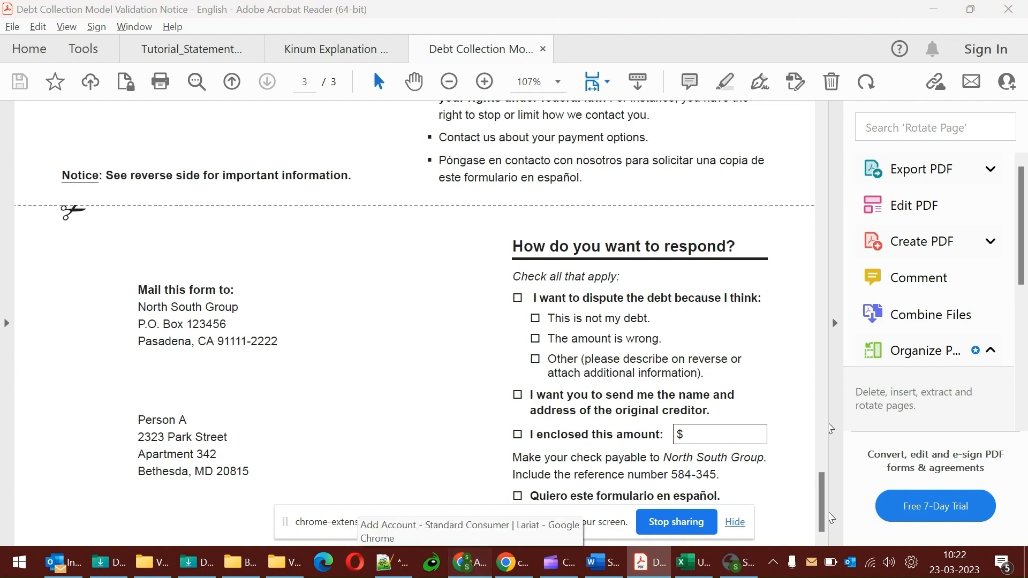
{"action": "left_click", "coordinate": [471, 563]}
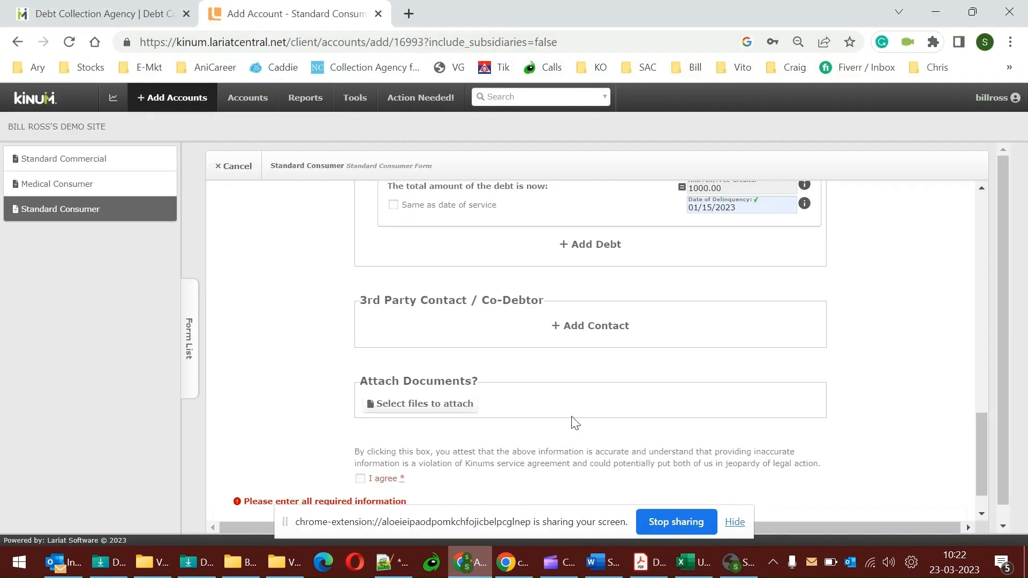
Attach the file $3_Recovery_Service.pdf to the new debtor account form
{"action": "left_click", "coordinate": [444, 408]}
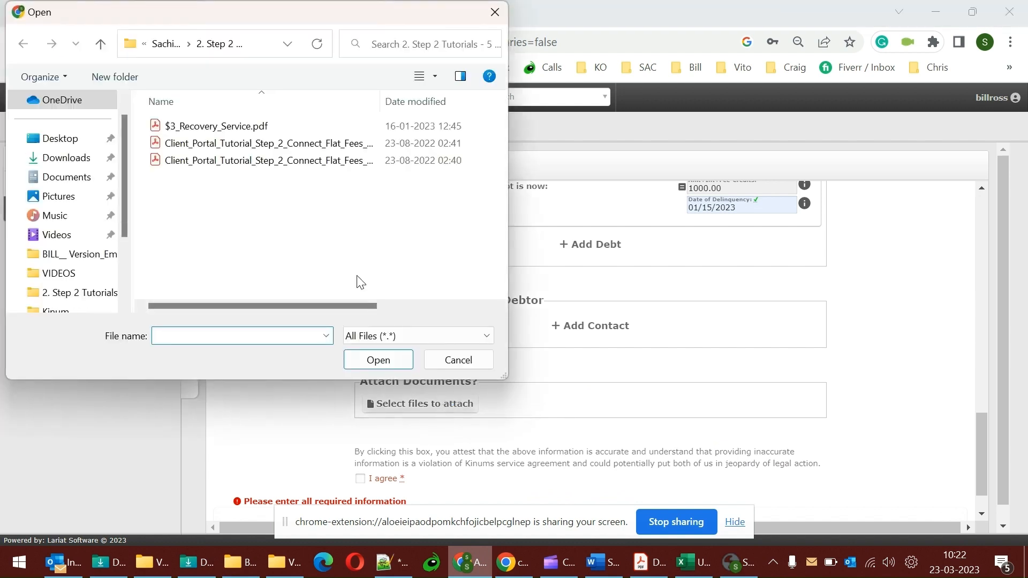
{"action": "left_click", "coordinate": [255, 128]}
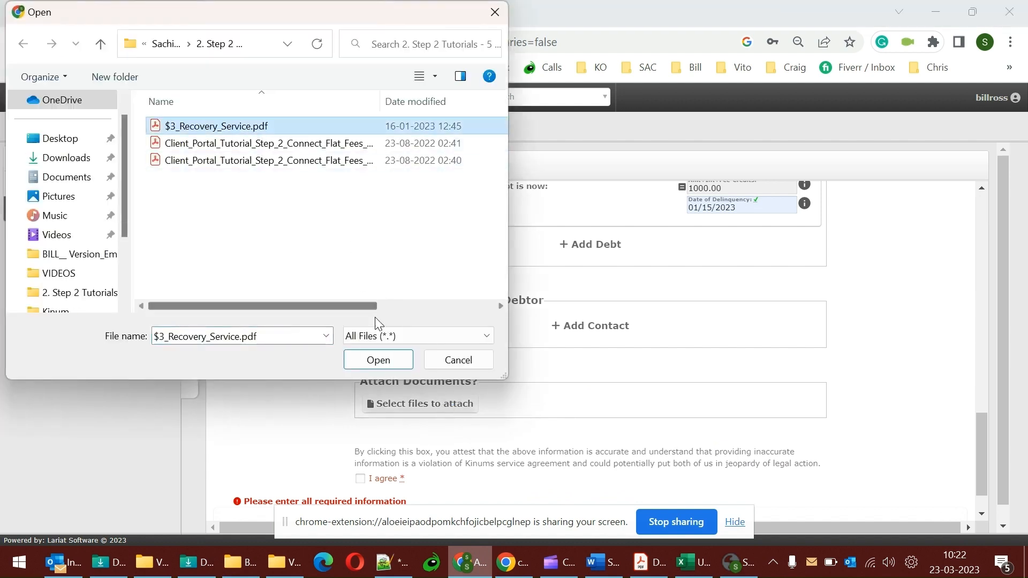
{"action": "left_click", "coordinate": [367, 362]}
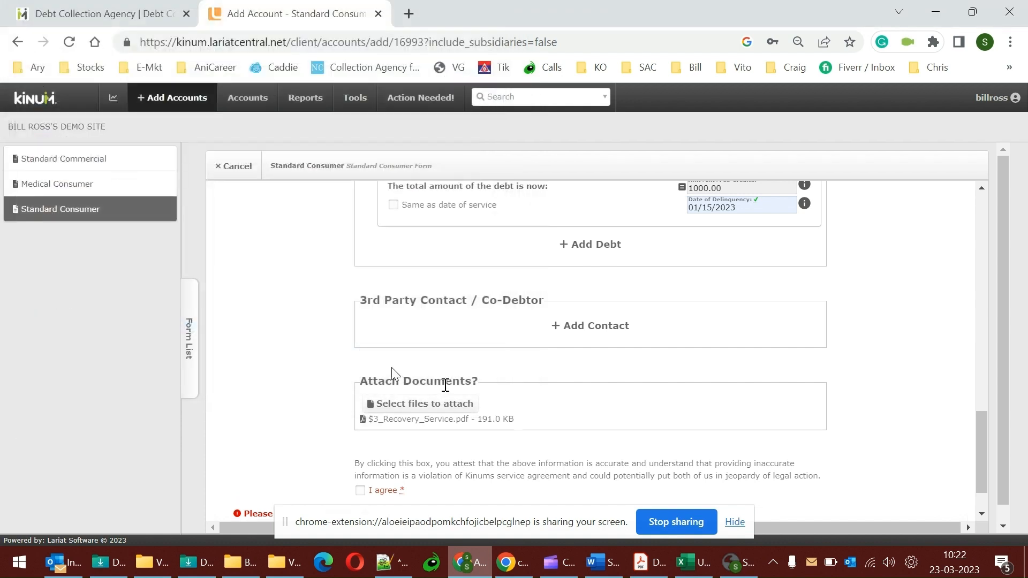
Agree to the accuracy statement, create the debtor account, and acknowledge its creation
{"action": "scroll", "coordinate": [508, 386], "scroll_direction": "down", "scroll_amount": 1}
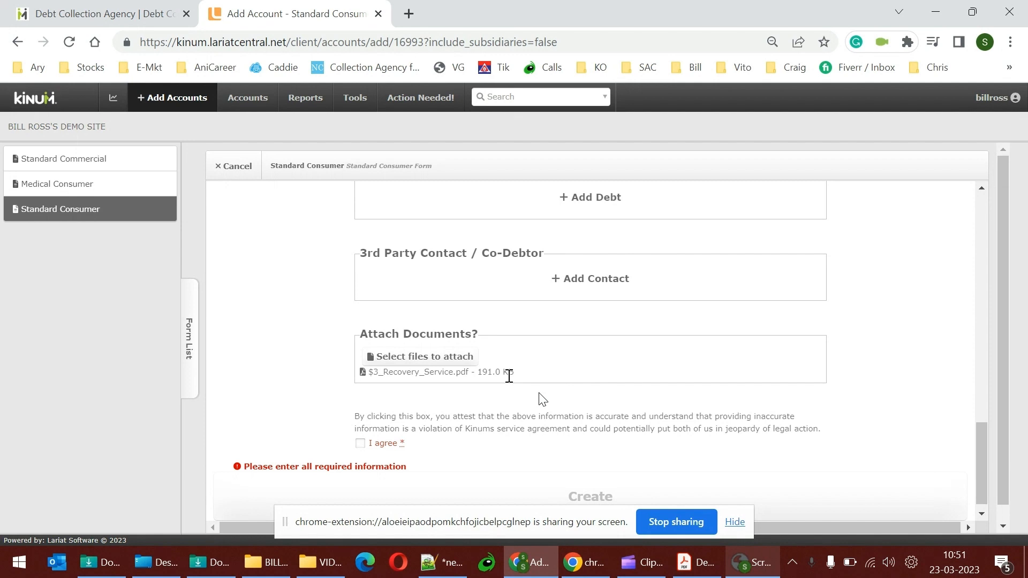
{"action": "left_click", "coordinate": [360, 443]}
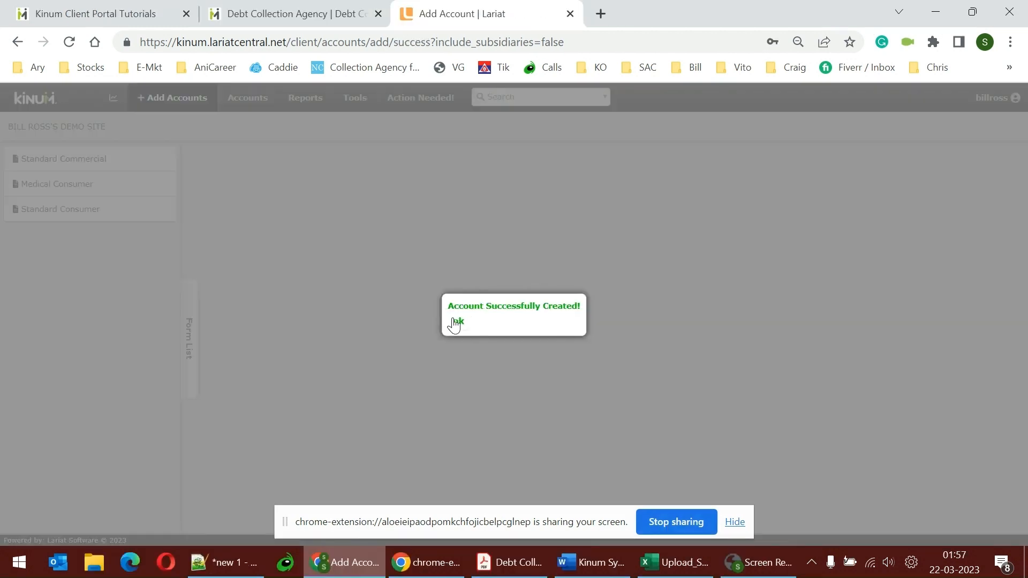
{"action": "left_click", "coordinate": [459, 322]}
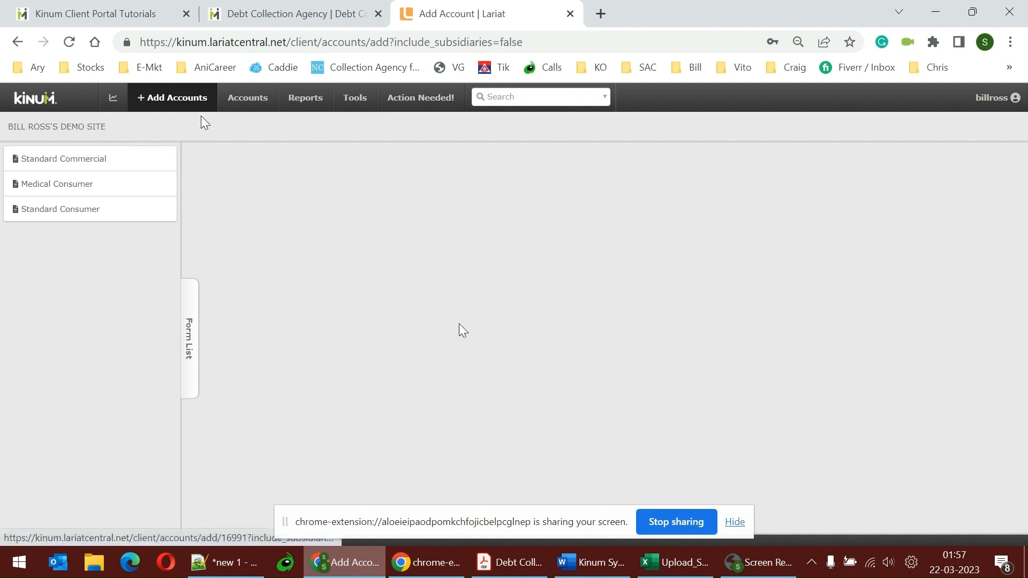
Open the accounts list and bring up the record of the newly added debtor with the $1,000 balance
{"action": "left_click", "coordinate": [253, 104]}
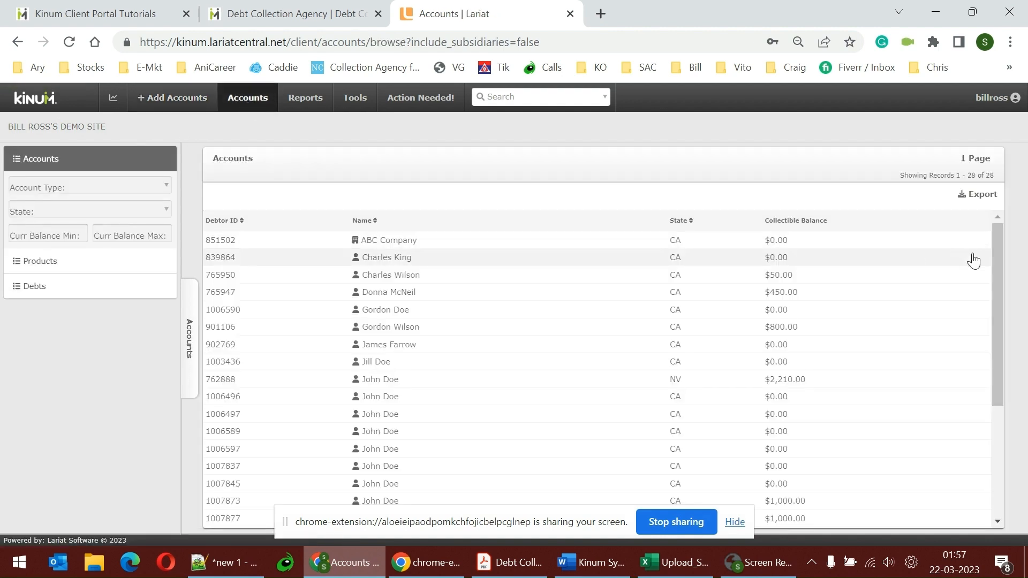
{"action": "left_click_drag", "start_coordinate": [998, 256], "coordinate": [998, 333]}
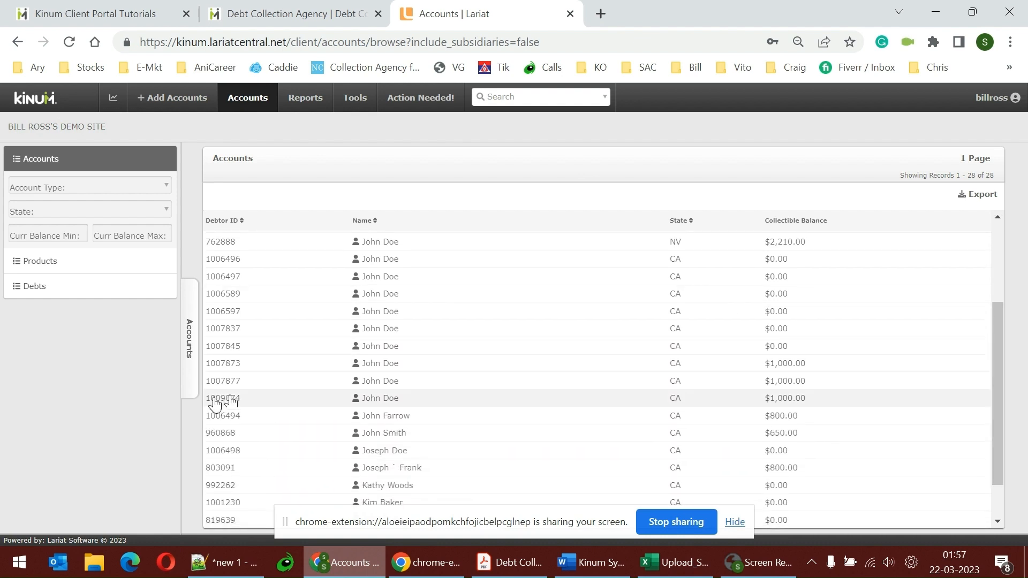
{"action": "left_click", "coordinate": [218, 391]}
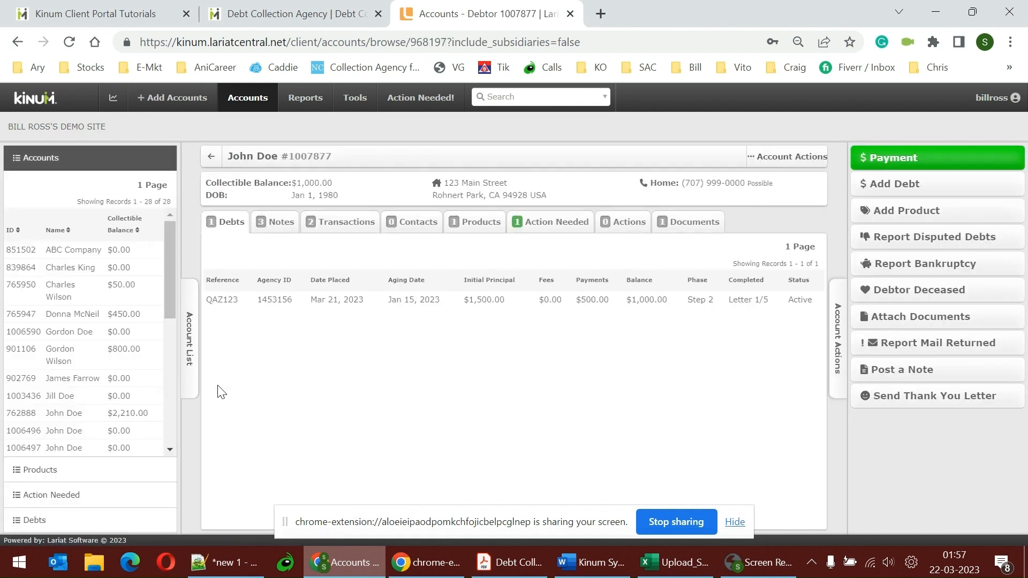
Review the debtor's DEMO Step 2 product timeline and the documents attached to the account
{"action": "left_click", "coordinate": [482, 231]}
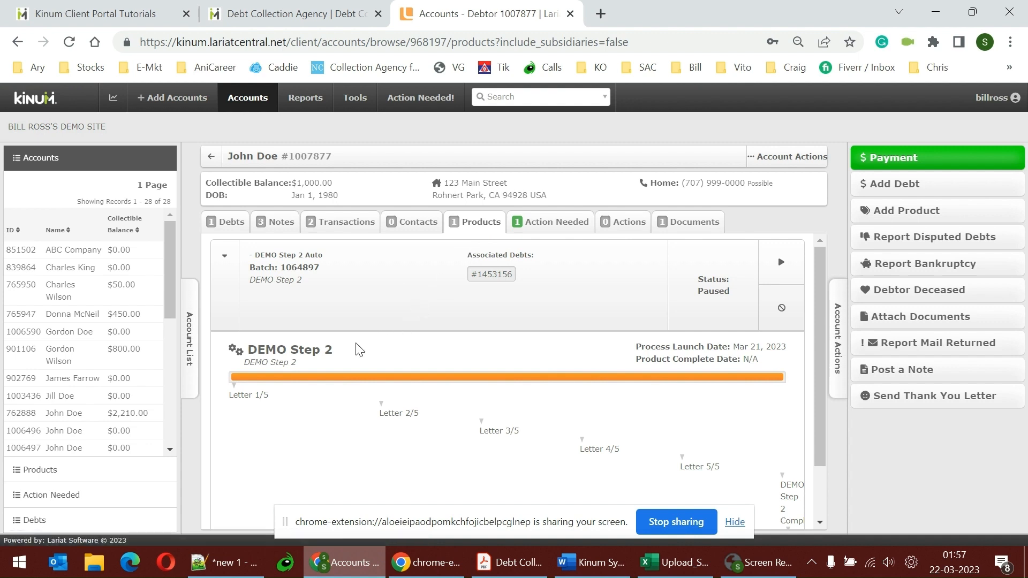
{"action": "left_click_drag", "start_coordinate": [336, 350], "coordinate": [294, 349]}
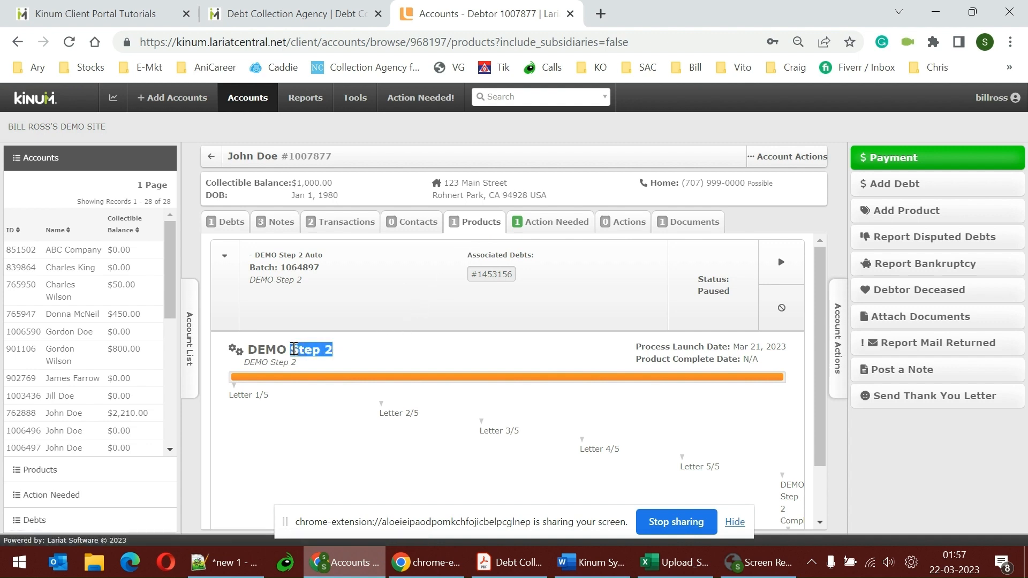
{"action": "left_click", "coordinate": [323, 480]}
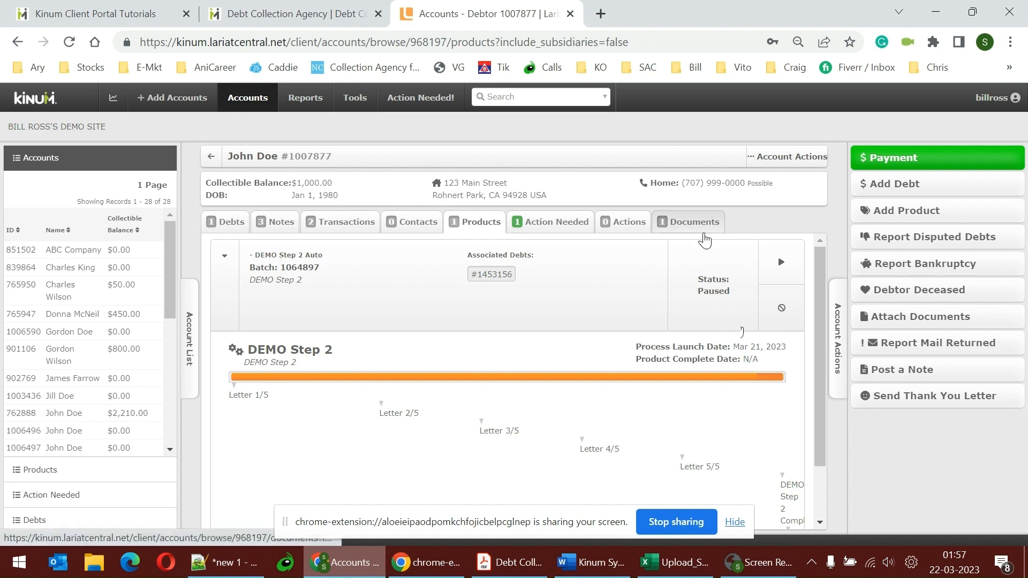
{"action": "left_click", "coordinate": [704, 241]}
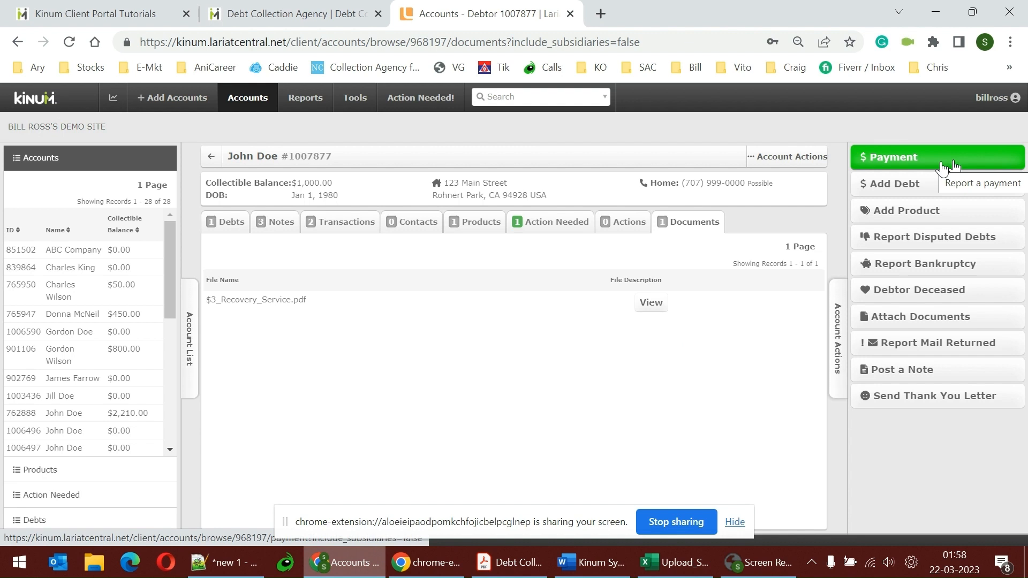
Start reporting a payment for the debtor and set the payment date to 03/22/2023
{"action": "left_click", "coordinate": [942, 167]}
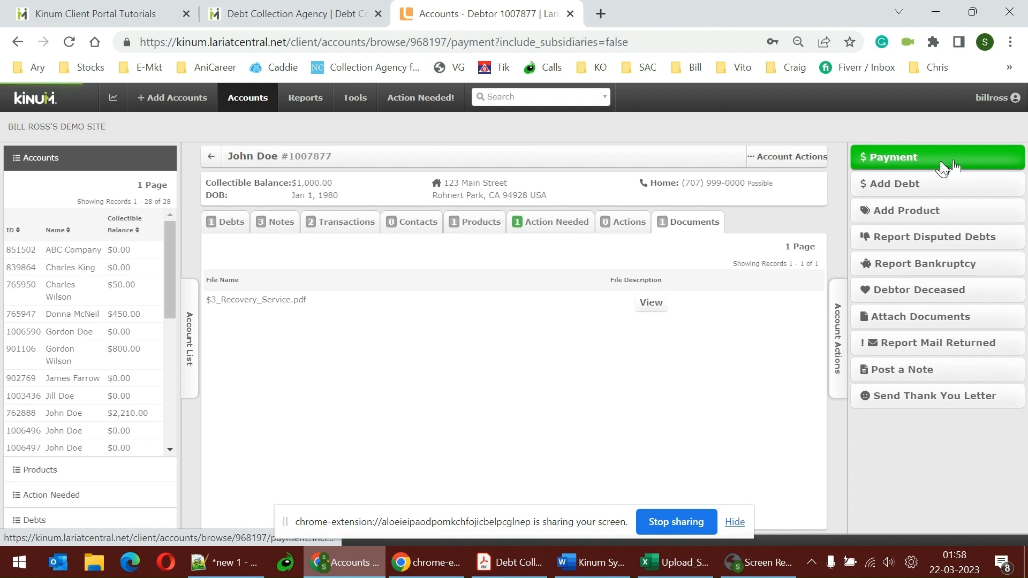
{"action": "left_click", "coordinate": [380, 225]}
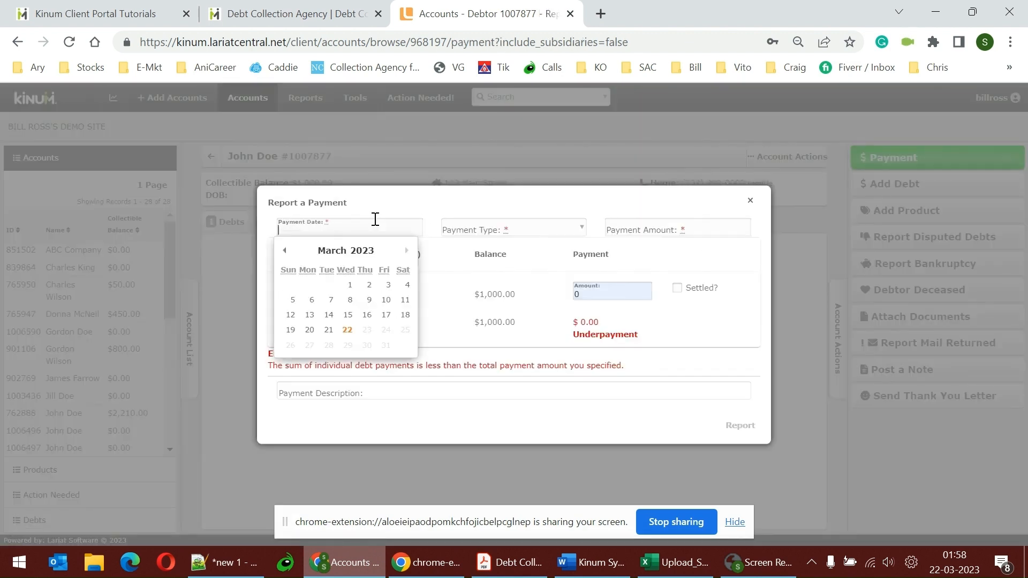
{"action": "left_click", "coordinate": [349, 285]}
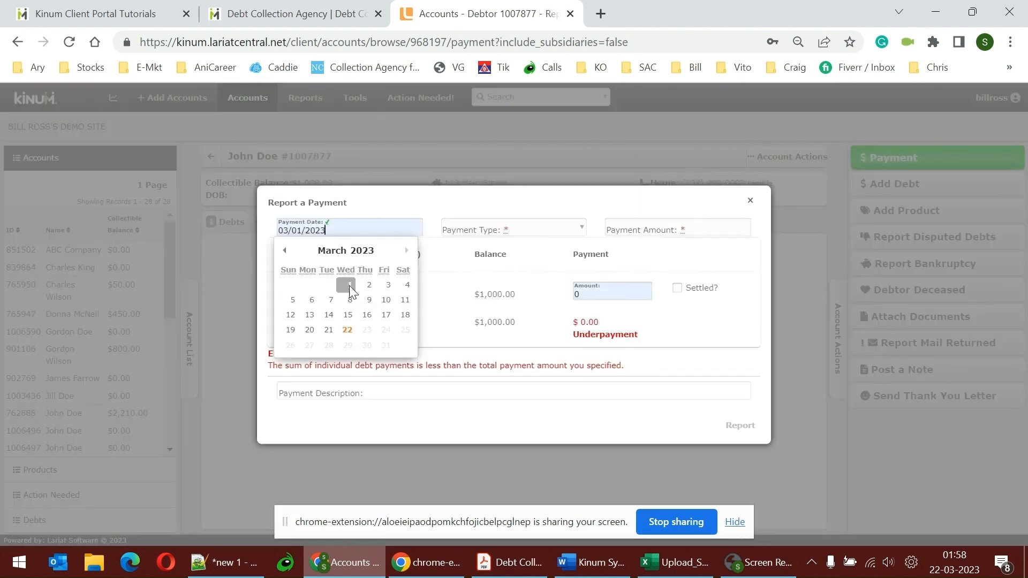
{"action": "left_click", "coordinate": [409, 227]}
{"action": "left_click", "coordinate": [348, 330]}
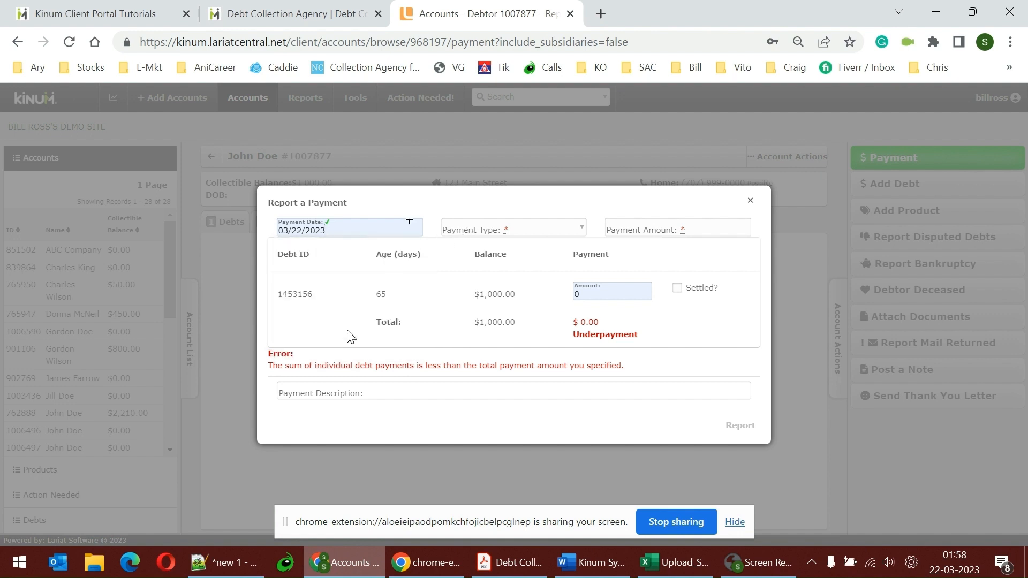
Set the payment type to Payment Received by Client and the amount to 500, and submit the payment report
{"action": "left_click", "coordinate": [494, 231]}
{"action": "key", "text": "Return"}
{"action": "left_click", "coordinate": [653, 226]}
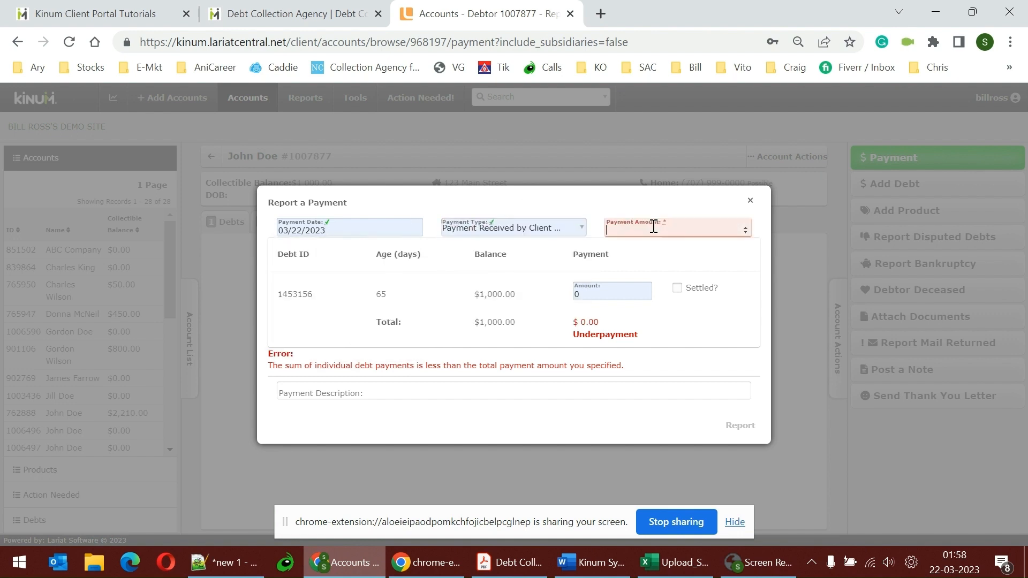
{"action": "type", "text": "500"}
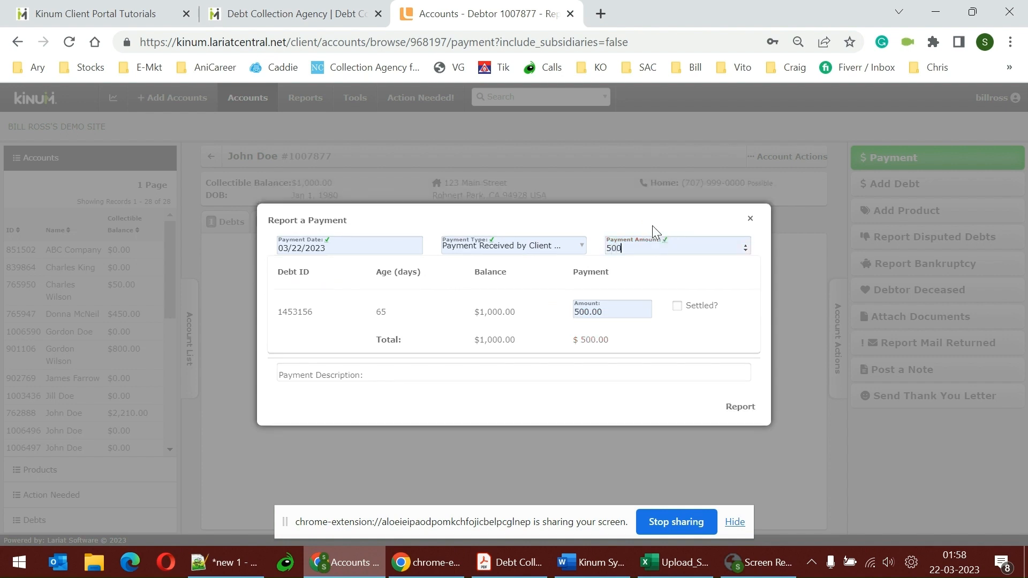
{"action": "left_click", "coordinate": [739, 408]}
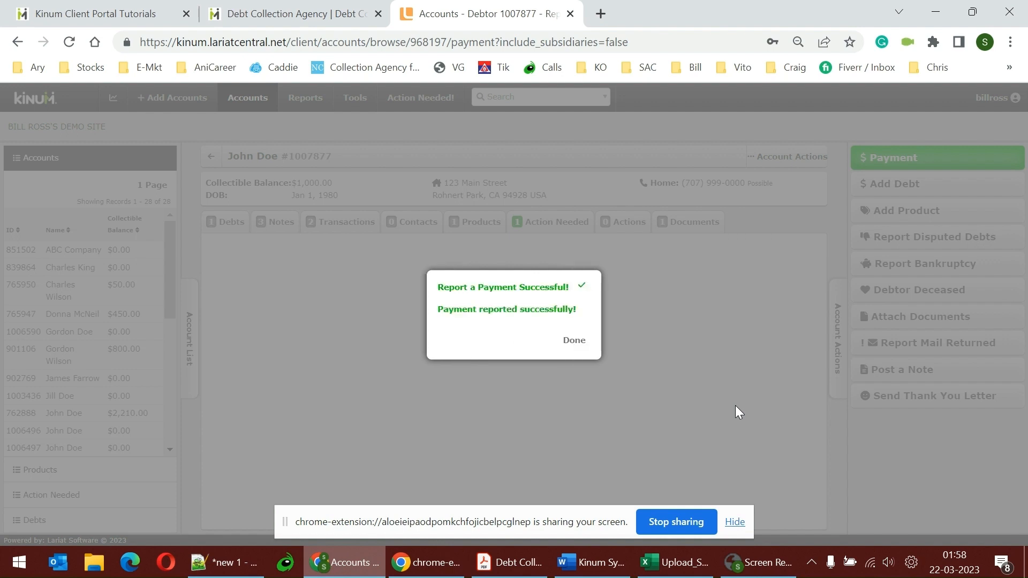
{"action": "left_click", "coordinate": [575, 342]}
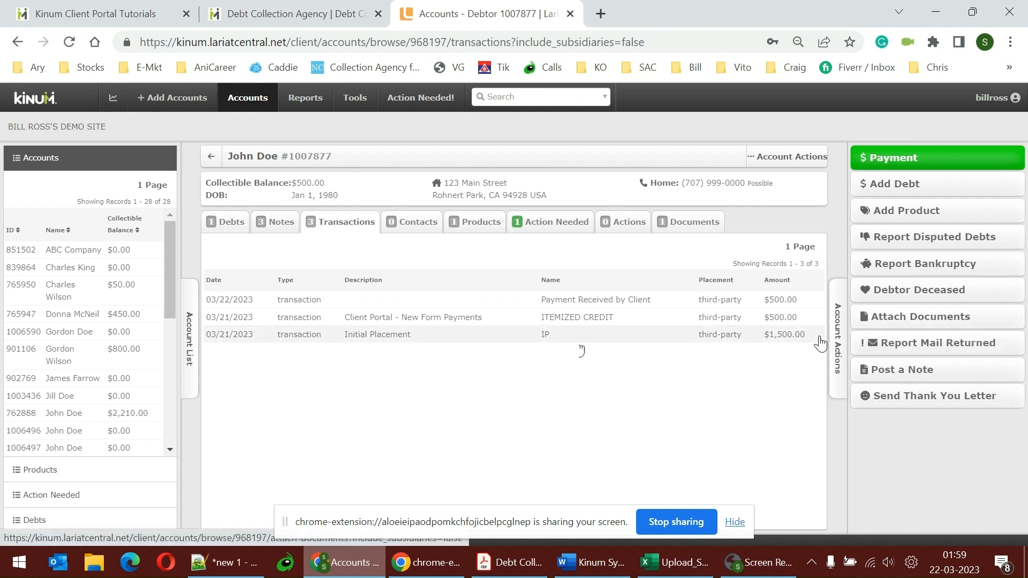
Try to attach $3_Recovery_Service.pdf to the existing debtor account, and view the account's documents
{"action": "left_click", "coordinate": [881, 317]}
{"action": "left_click", "coordinate": [520, 261]}
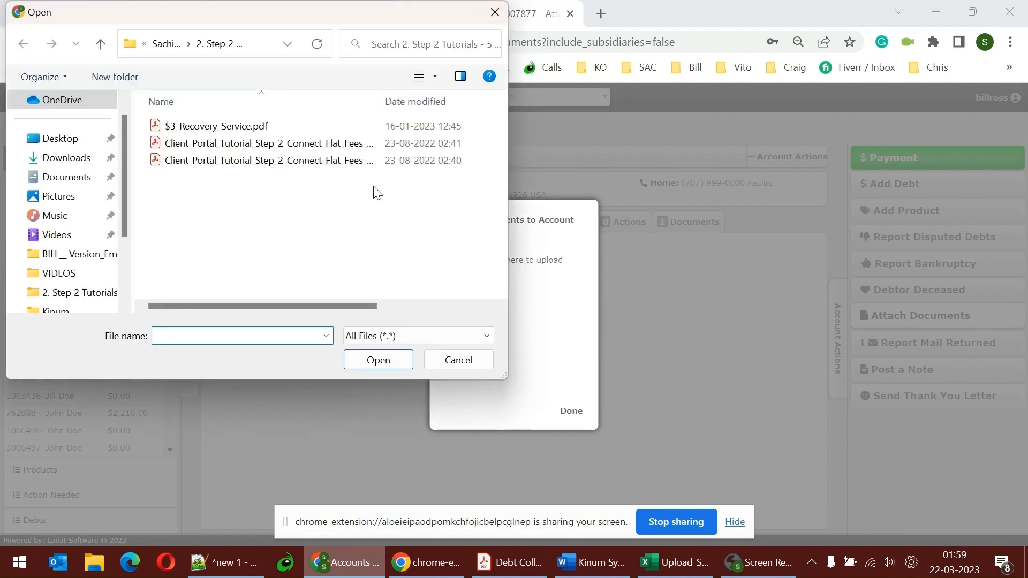
{"action": "left_click", "coordinate": [259, 126]}
{"action": "left_click", "coordinate": [459, 361]}
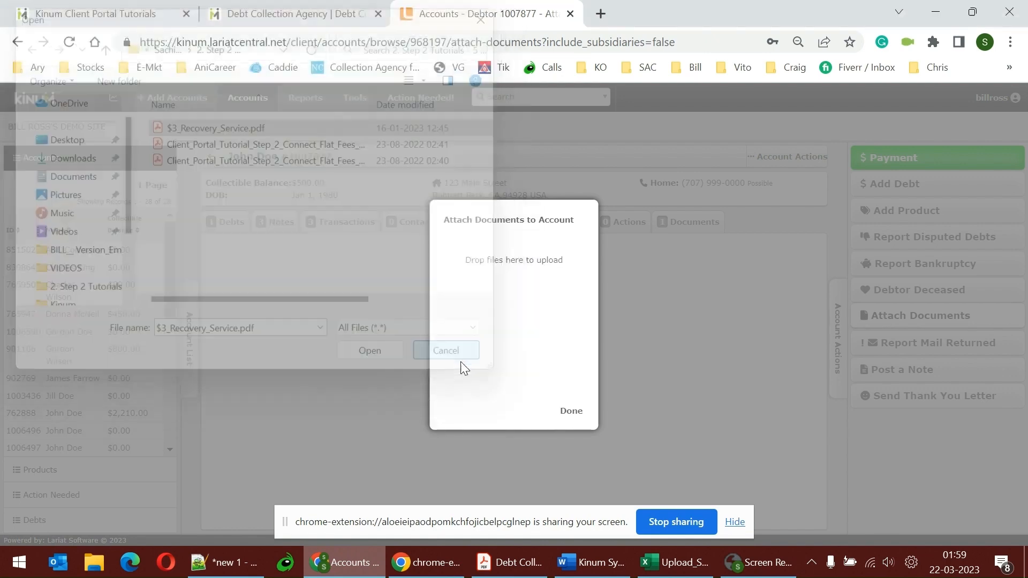
{"action": "left_click", "coordinate": [569, 413]}
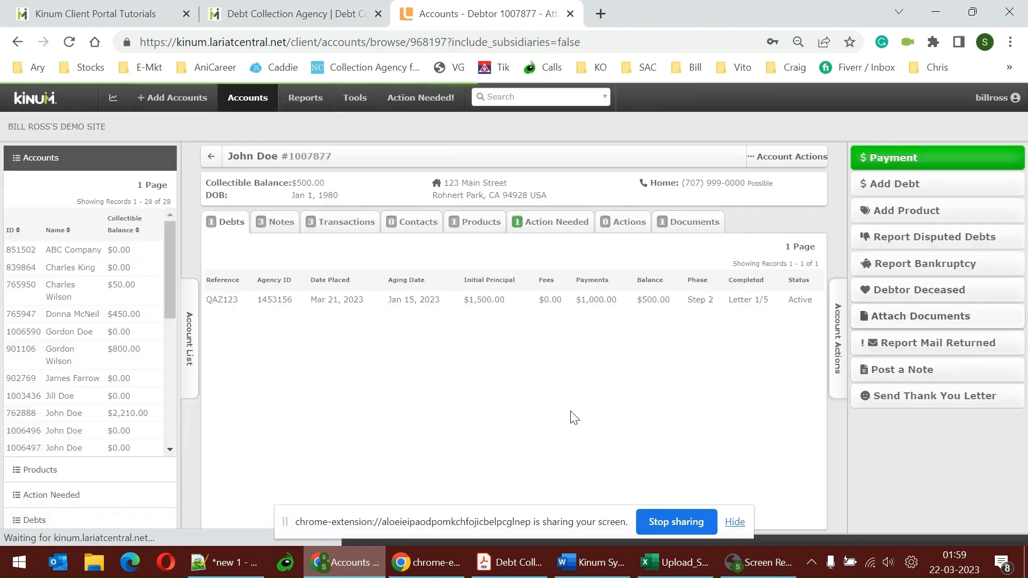
{"action": "left_click", "coordinate": [668, 223]}
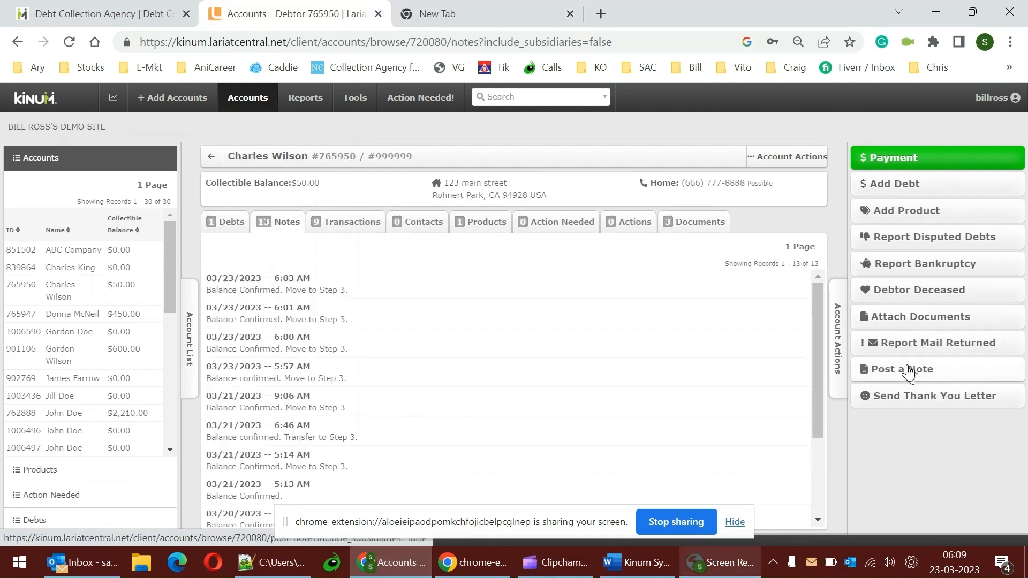
Post the note "Balance Confirmed. Move to Step 3." on the open debtor account
{"action": "left_click", "coordinate": [908, 369]}
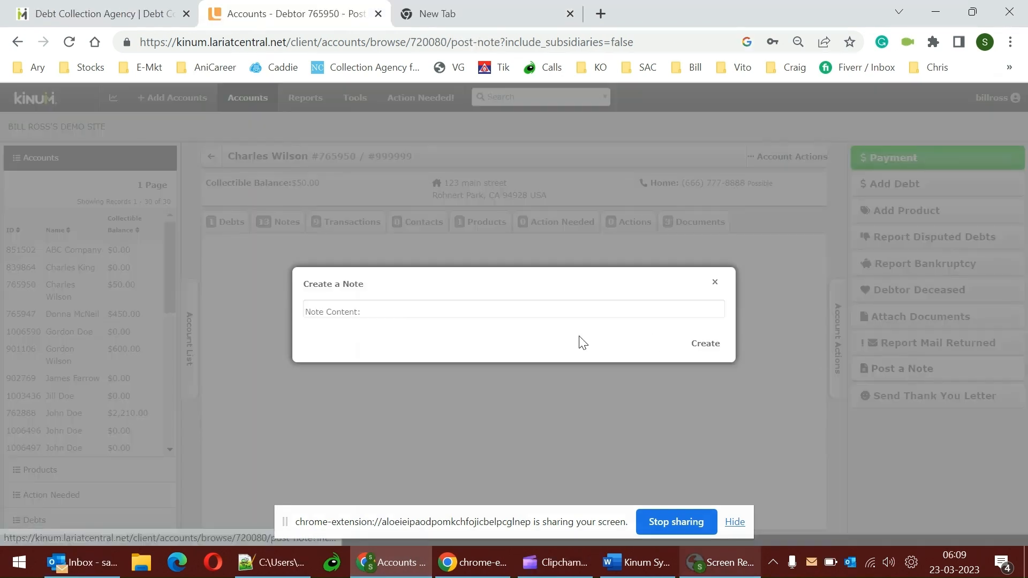
{"action": "left_click", "coordinate": [528, 314]}
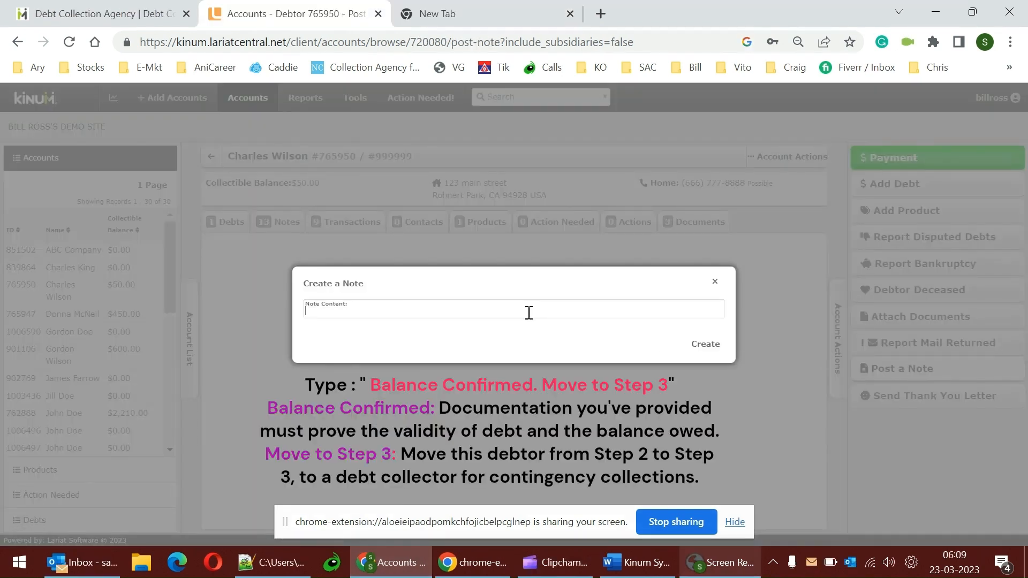
{"action": "type", "text": "Balance "}
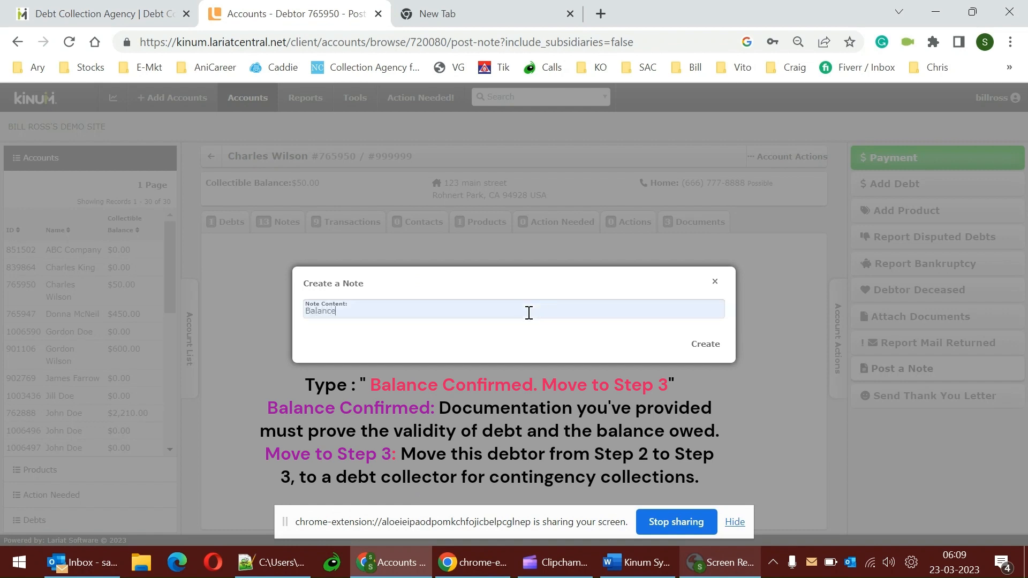
{"action": "type", "text": "Confirmed. Move to Step3."}
{"action": "key", "text": "Left"}
{"action": "key", "text": "Left"}
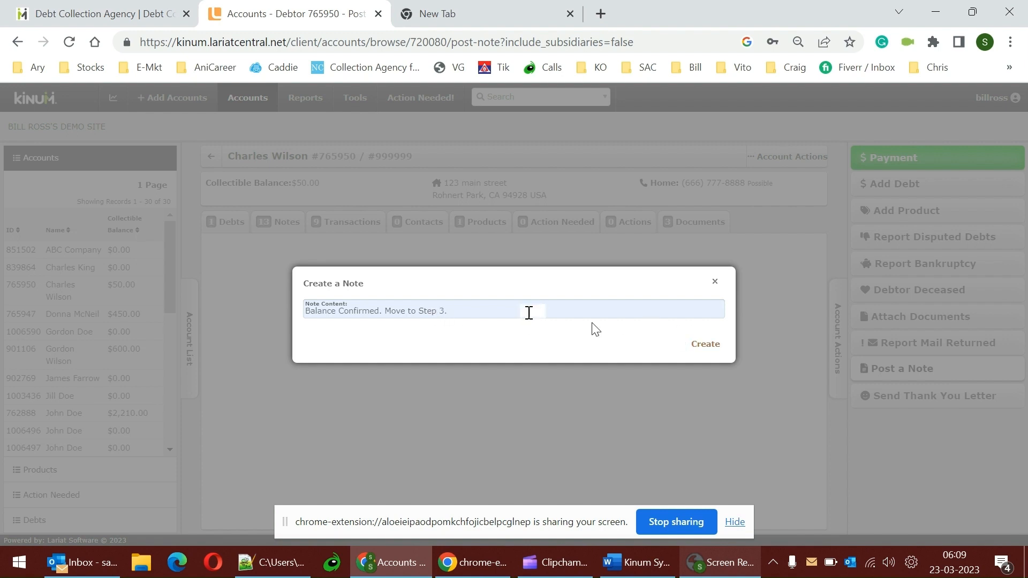
{"action": "left_click", "coordinate": [715, 353]}
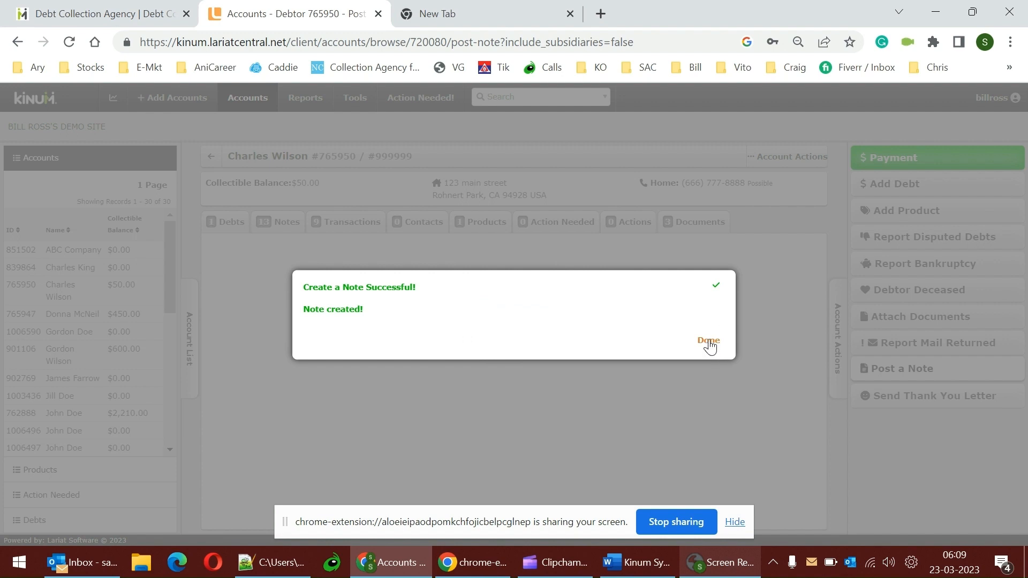
{"action": "left_click", "coordinate": [709, 343]}
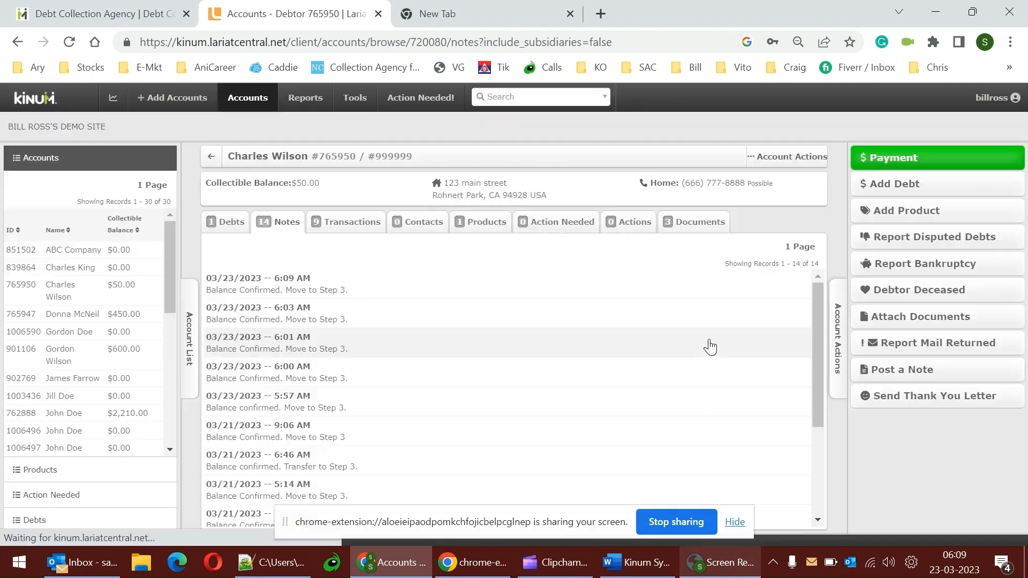
Open the second debtor account in the accounts list and review its DEMO Step 3 product and attached documents
{"action": "left_click", "coordinate": [49, 270]}
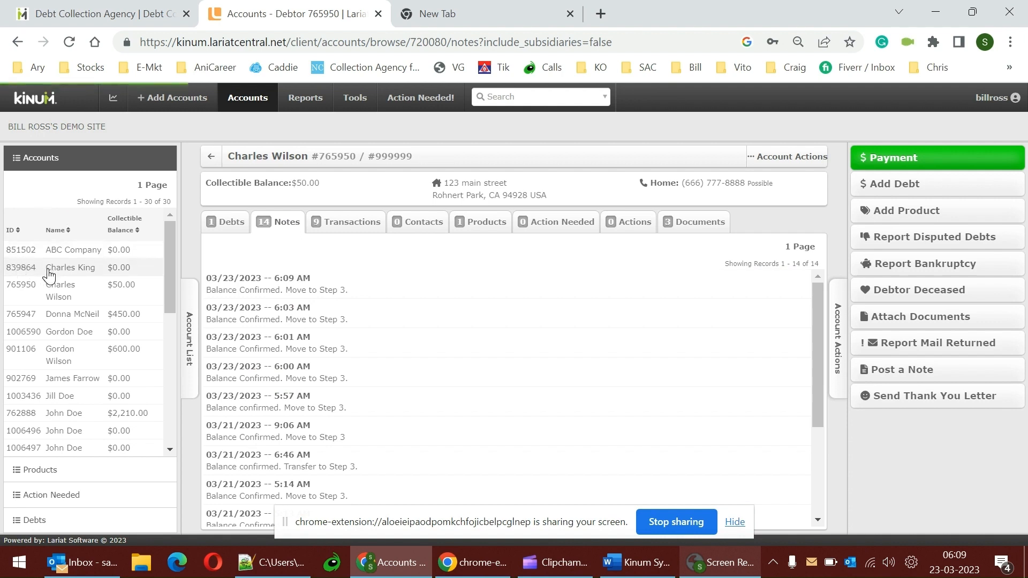
{"action": "left_click", "coordinate": [453, 219]}
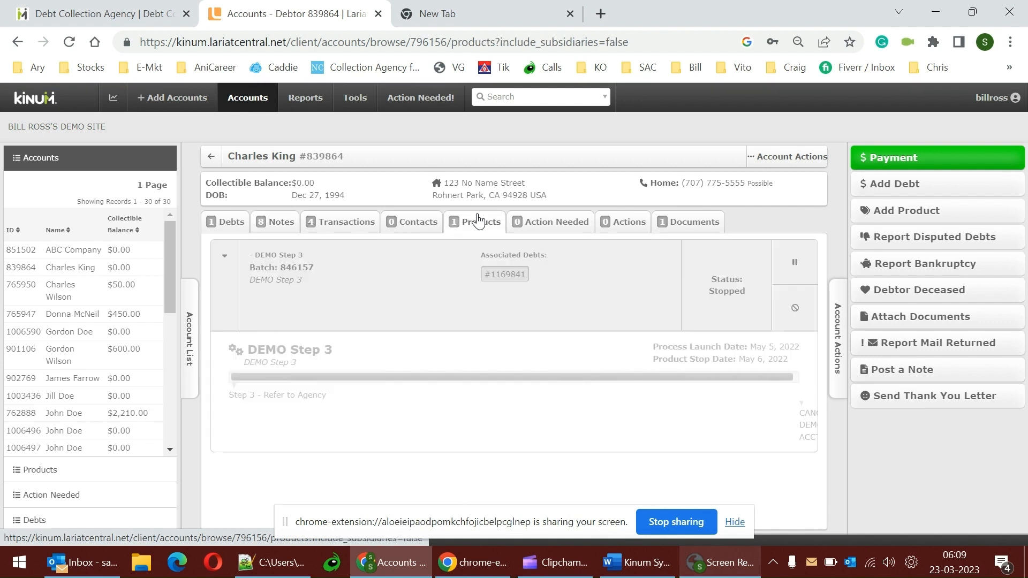
{"action": "left_click_drag", "start_coordinate": [337, 351], "coordinate": [288, 351]}
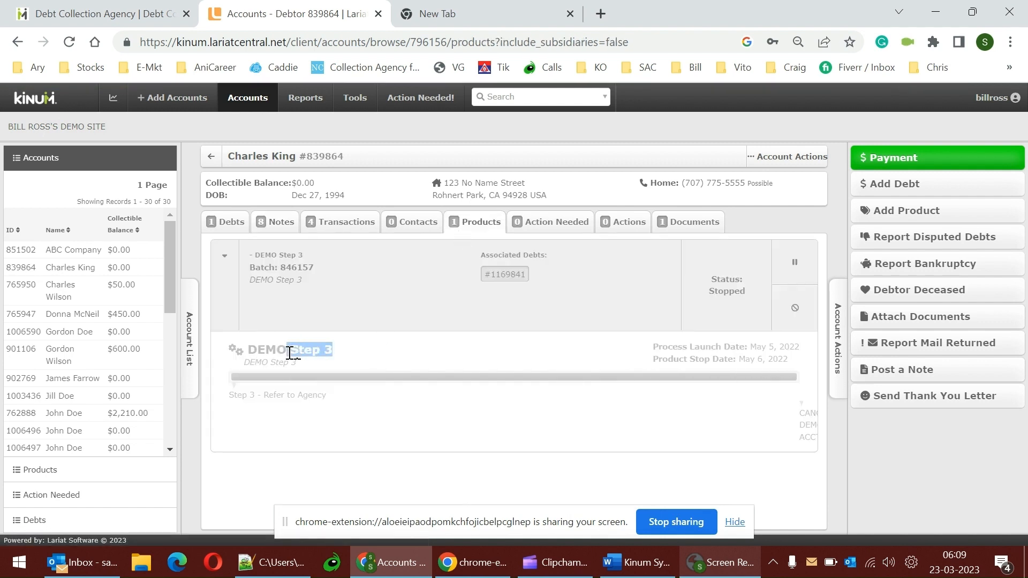
{"action": "left_click", "coordinate": [366, 423]}
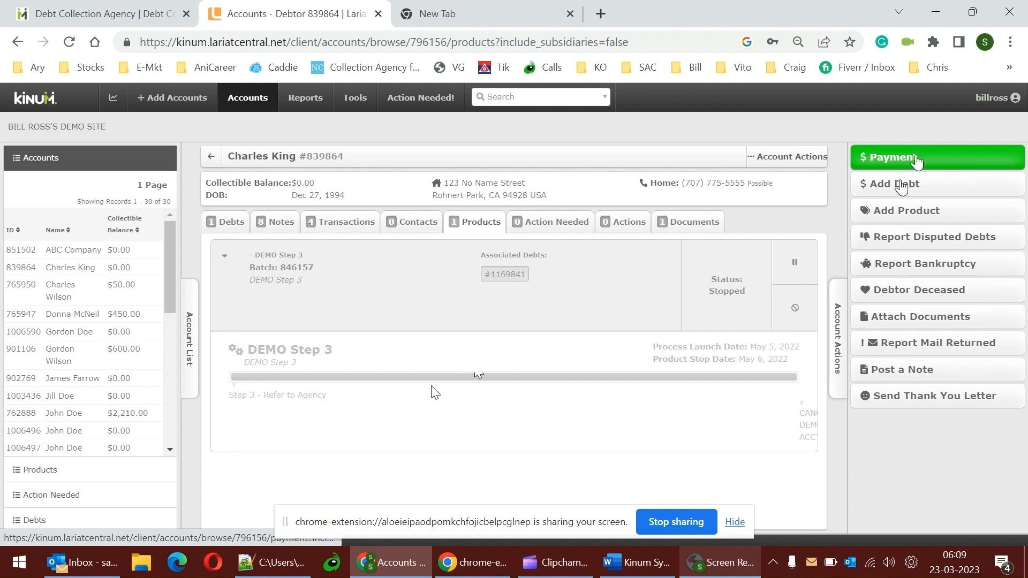
{"action": "left_click", "coordinate": [702, 228]}
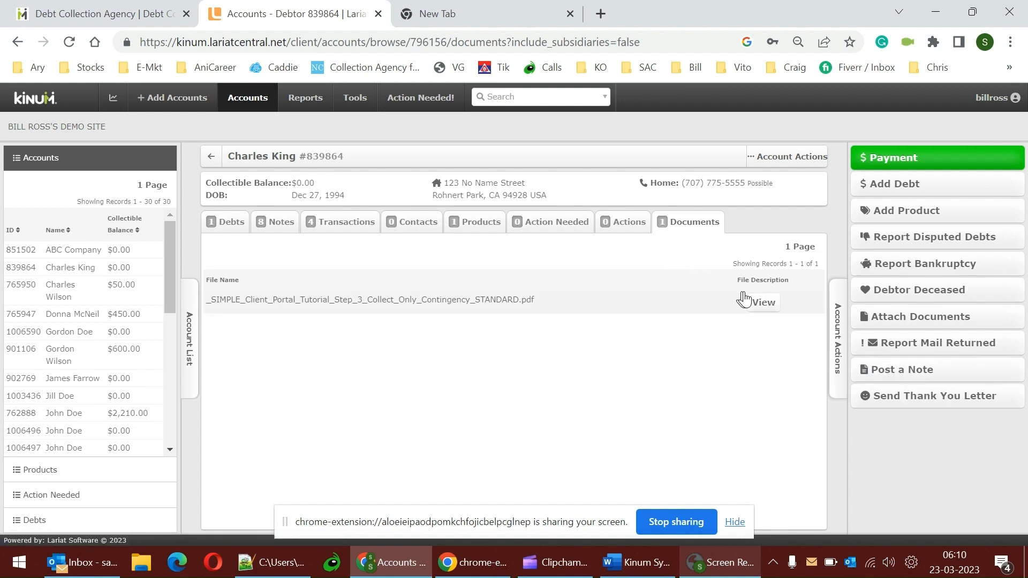
Post the note "Balance Confirmed." on the Step 3 debtor account
{"action": "left_click", "coordinate": [903, 369]}
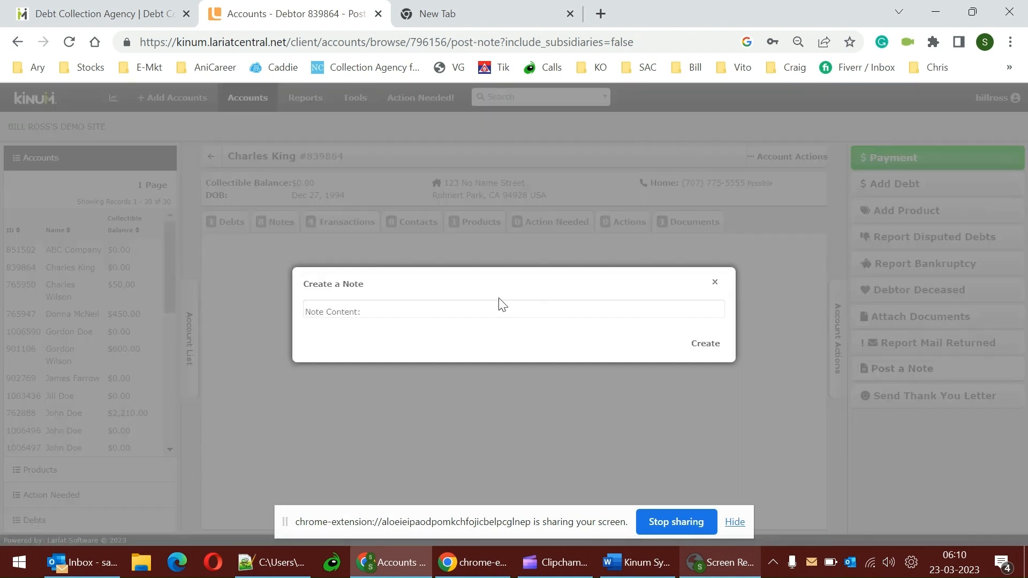
{"action": "left_click", "coordinate": [459, 313]}
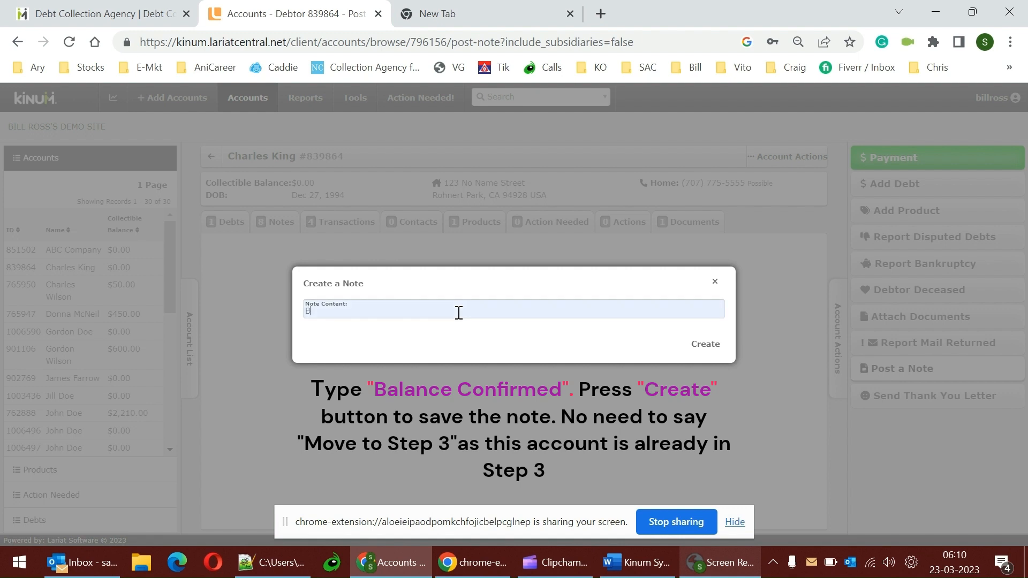
{"action": "type", "text": "Balance Confirmed."}
{"action": "left_click", "coordinate": [696, 348]}
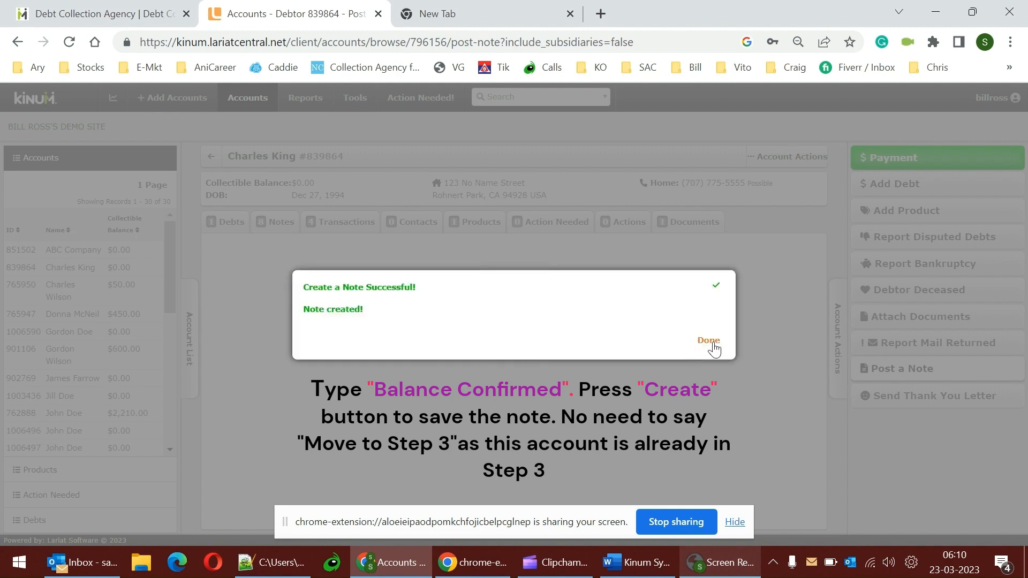
{"action": "left_click", "coordinate": [712, 346]}
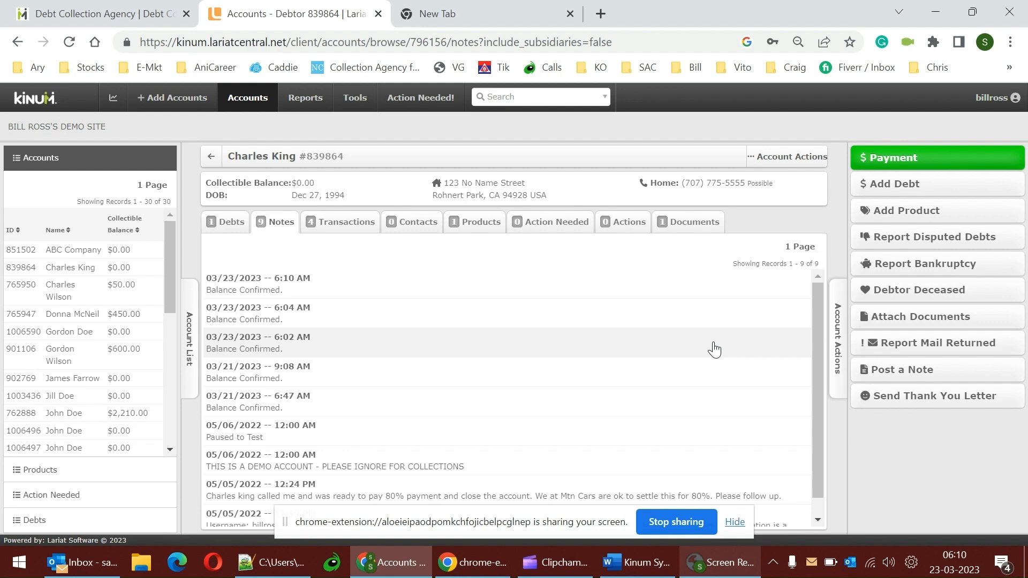
Post another note with the placeholder text "fshdkjf hs" on the same debtor account
{"action": "left_click", "coordinate": [879, 368]}
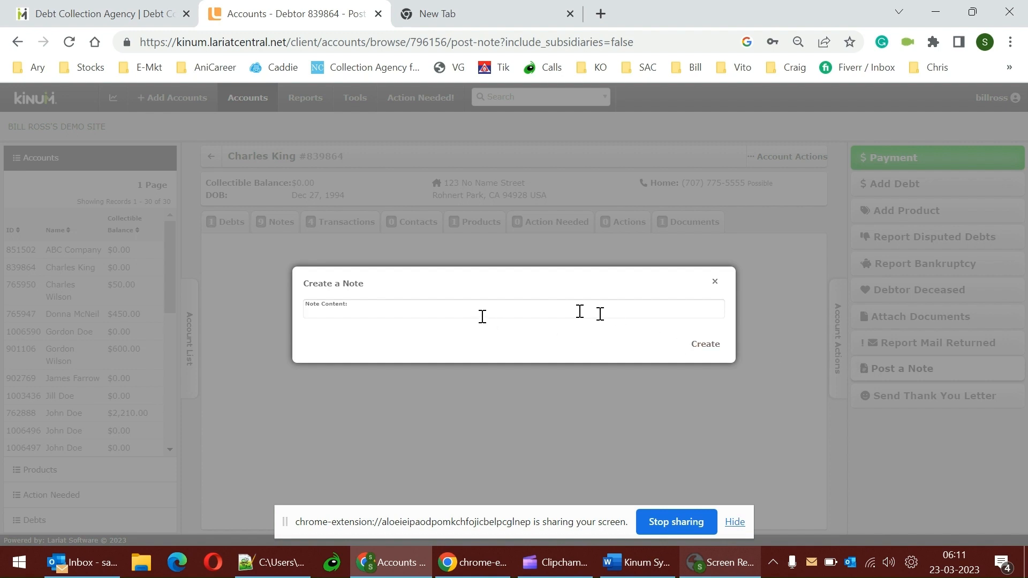
{"action": "type", "text": "fshdkjf hs"}
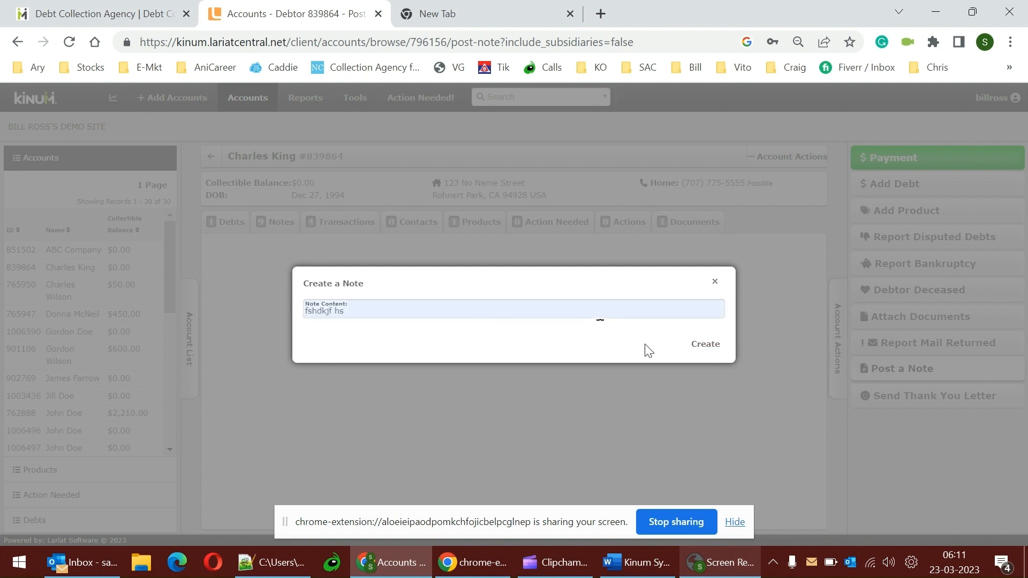
{"action": "left_click", "coordinate": [704, 345]}
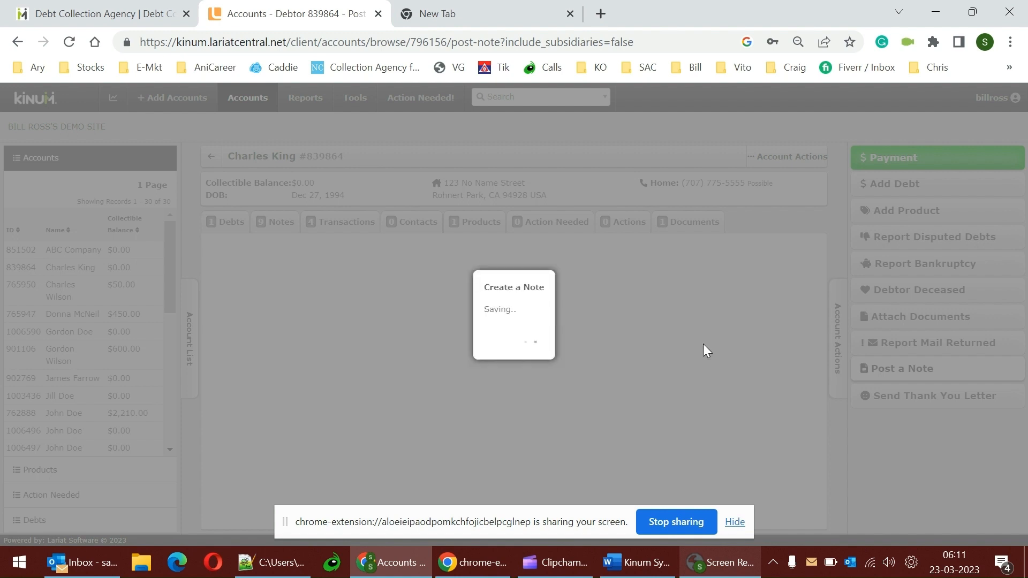
{"action": "left_click", "coordinate": [706, 342]}
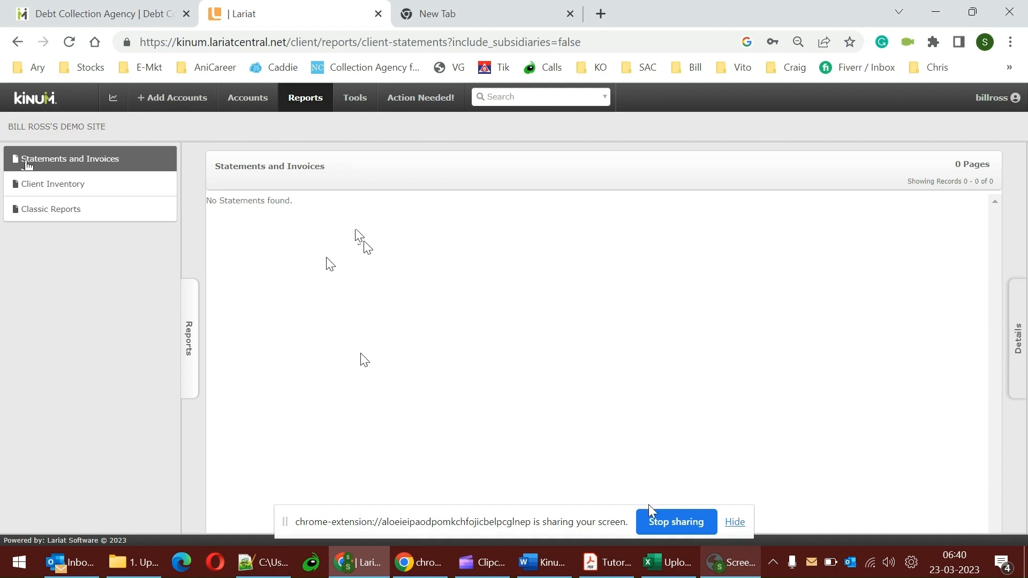
Read Tutorial_Statement_and_Invoices.pdf in Acrobat Reader through to its end, and view the Client Inventory report back in the Chrome portal
{"action": "left_click", "coordinate": [605, 562]}
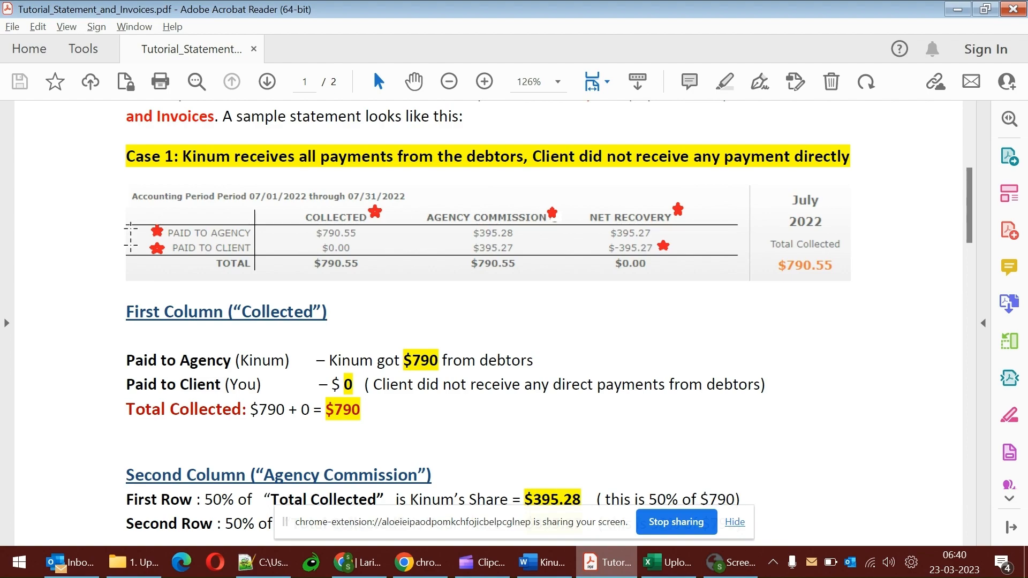
{"action": "left_click_drag", "start_coordinate": [971, 199], "coordinate": [946, 480]}
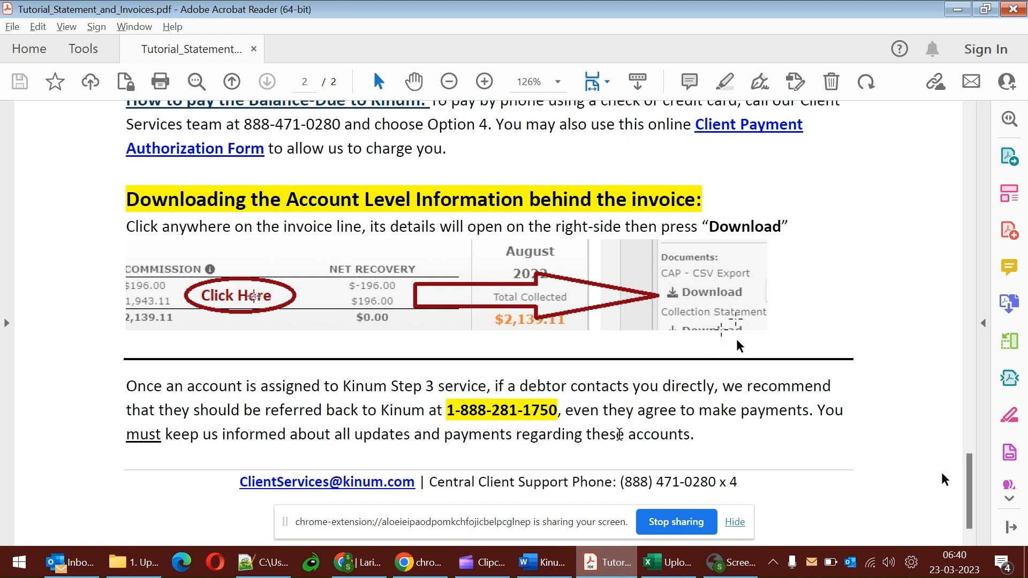
{"action": "left_click", "coordinate": [356, 564]}
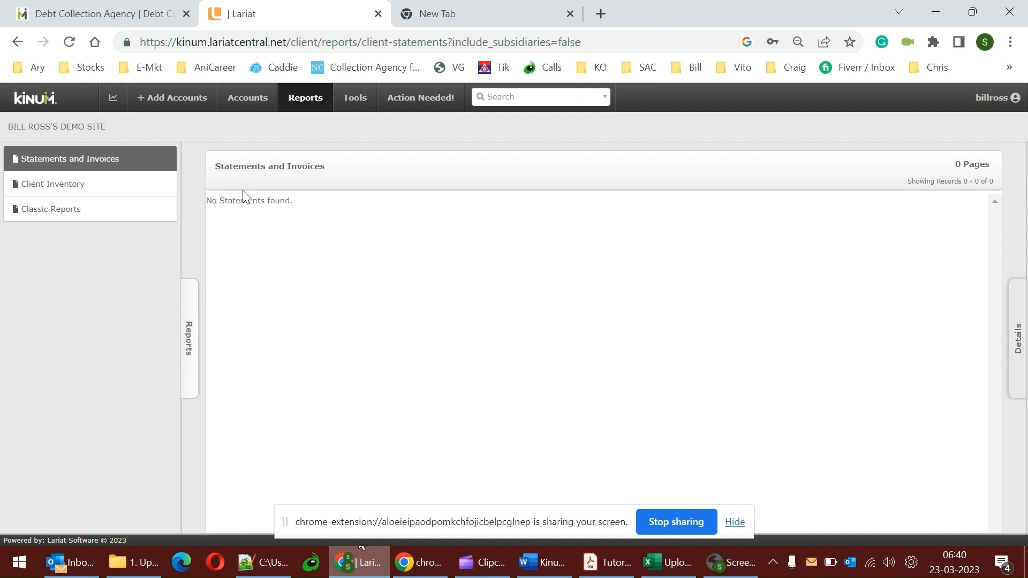
{"action": "left_click", "coordinate": [41, 189]}
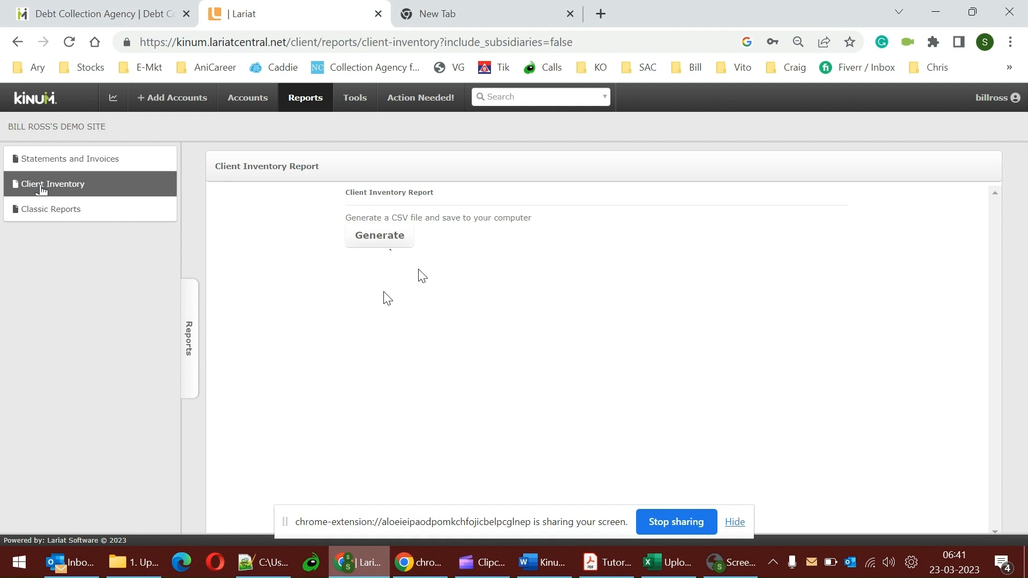
Start a new file upload in the portal and set its type to New Assignments
{"action": "left_click", "coordinate": [349, 108]}
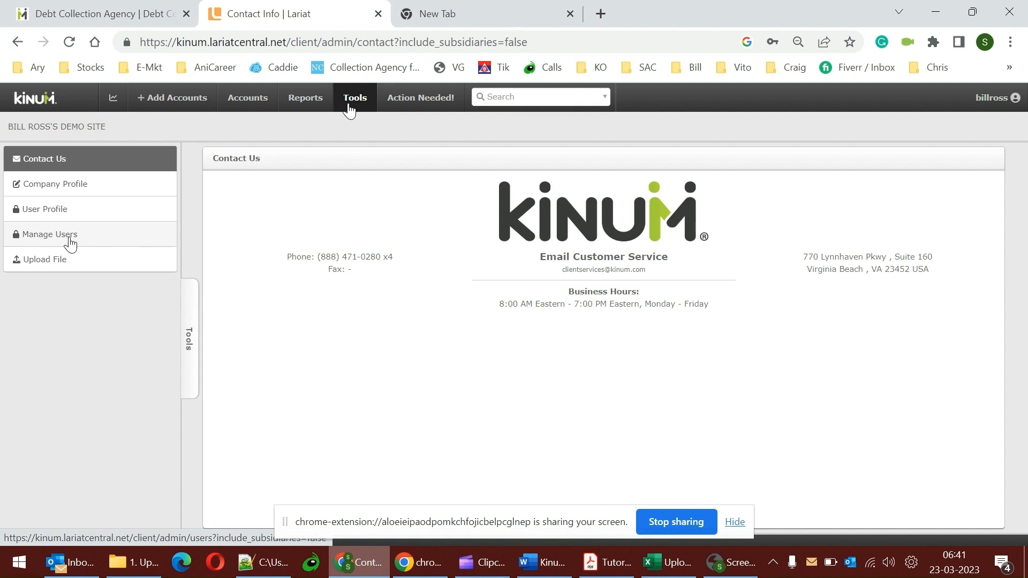
{"action": "left_click", "coordinate": [53, 262]}
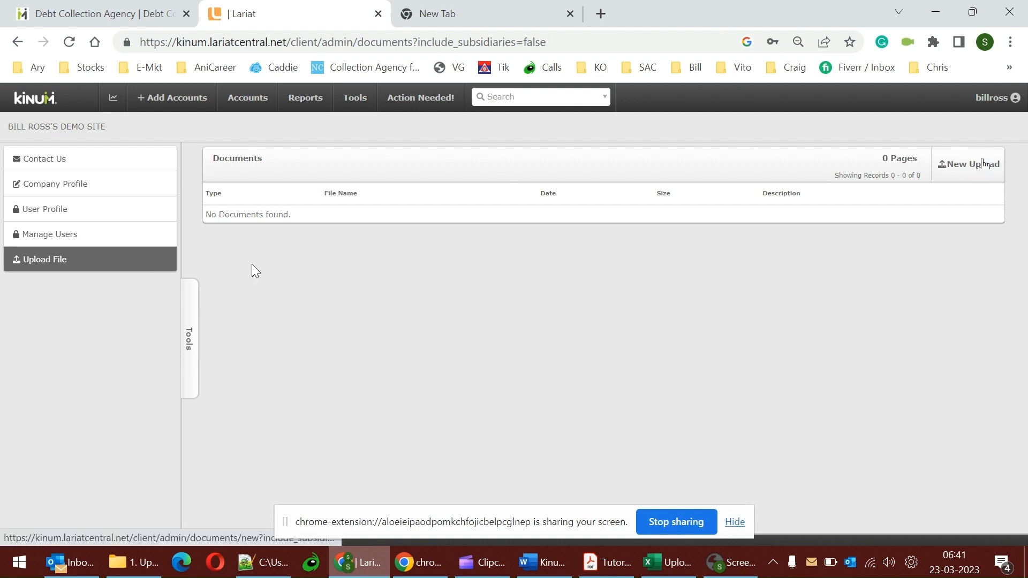
{"action": "left_click", "coordinate": [978, 170]}
{"action": "left_click", "coordinate": [416, 188]}
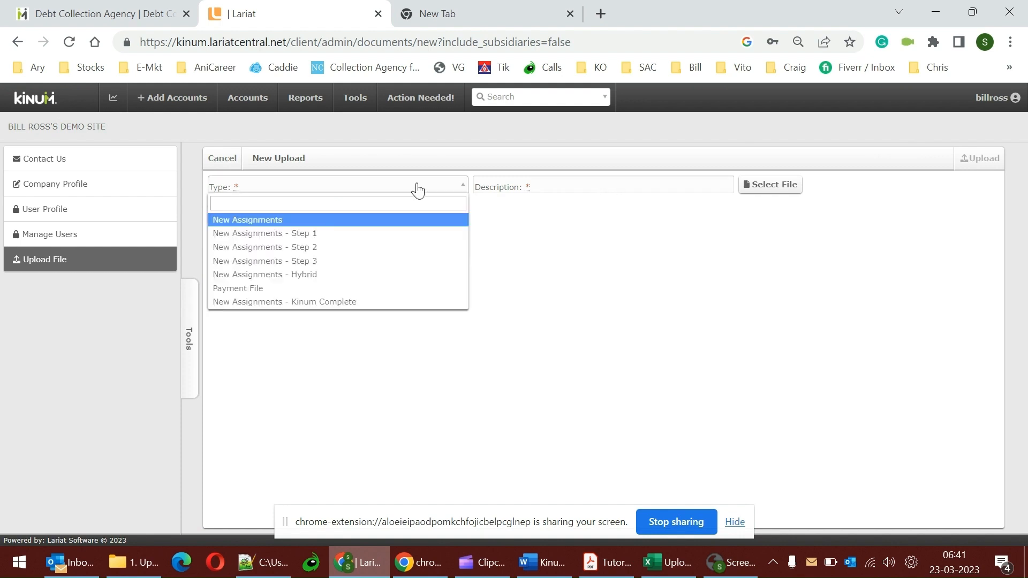
{"action": "left_click", "coordinate": [351, 221]}
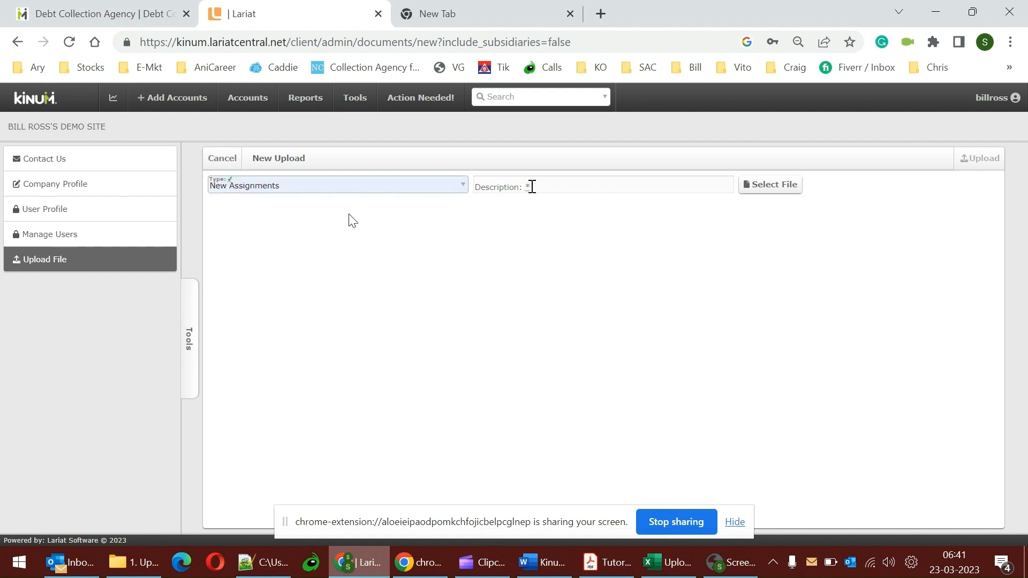
Enter "20 accounts for For Step 2" as the upload's description
{"action": "left_click", "coordinate": [530, 188]}
{"action": "type", "text": "20 "}
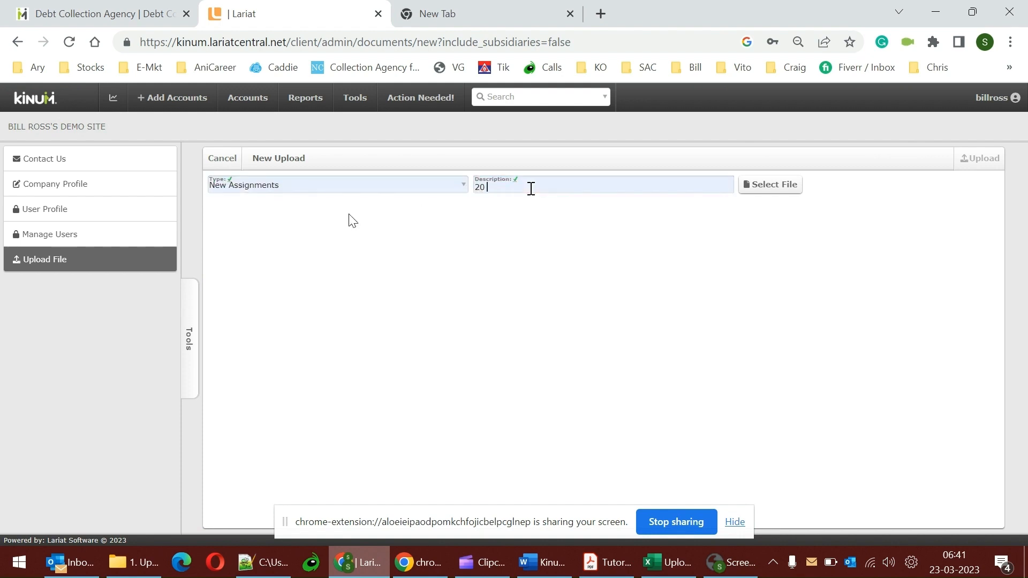
{"action": "type", "text": "accounts for "}
{"action": "type", "text": "For St"}
{"action": "type", "text": "ep"}
{"action": "type", "text": "2"}
{"action": "type", "text": "2"}
Review the debtor columns and the upload notes of Upload_Step_2_Standard.xlsx in Excel, and return to the upload form in Chrome
{"action": "left_click", "coordinate": [668, 552]}
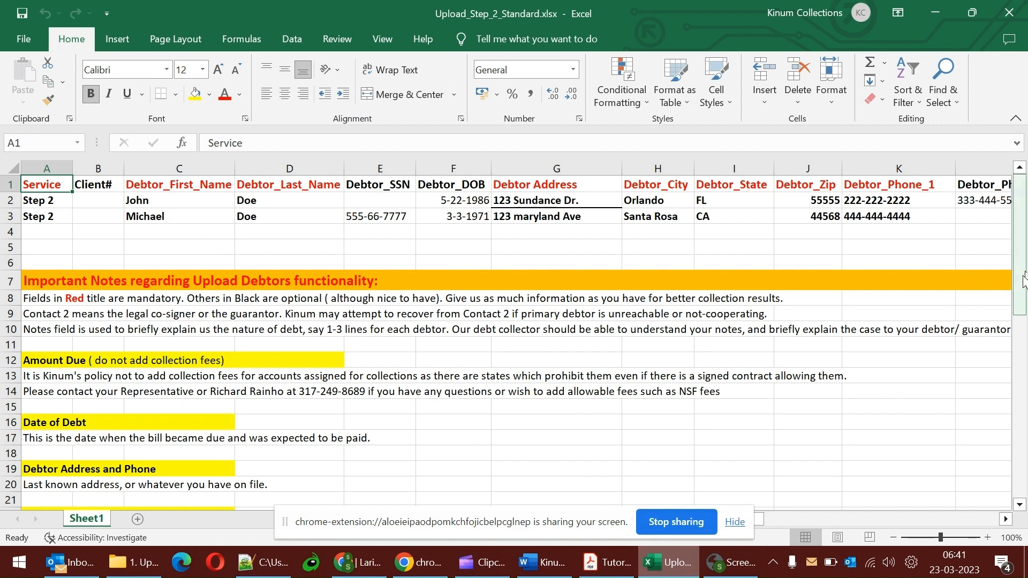
{"action": "left_click_drag", "start_coordinate": [1023, 297], "coordinate": [1024, 447]}
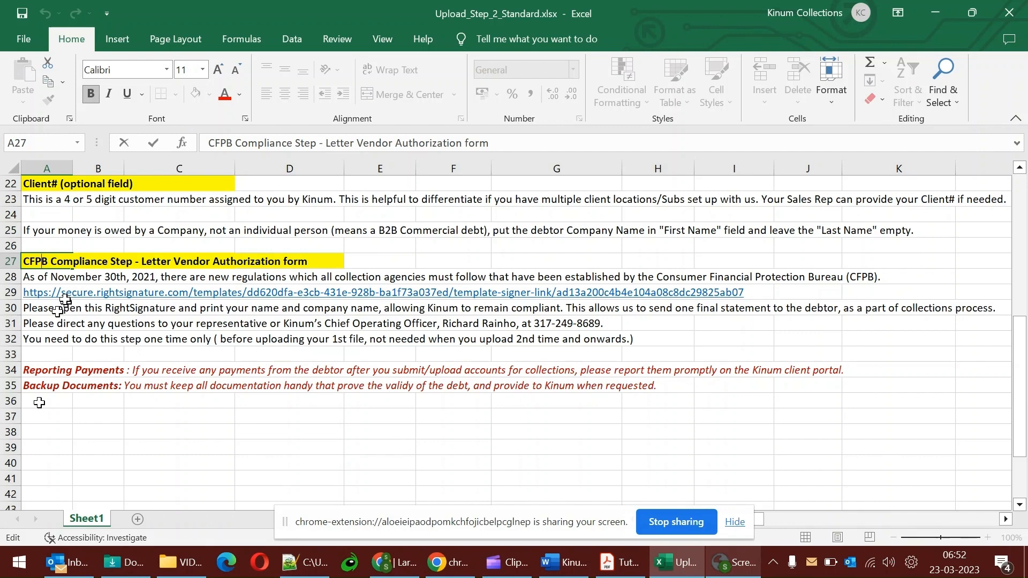
{"action": "left_click_drag", "start_coordinate": [1021, 364], "coordinate": [1022, 214]}
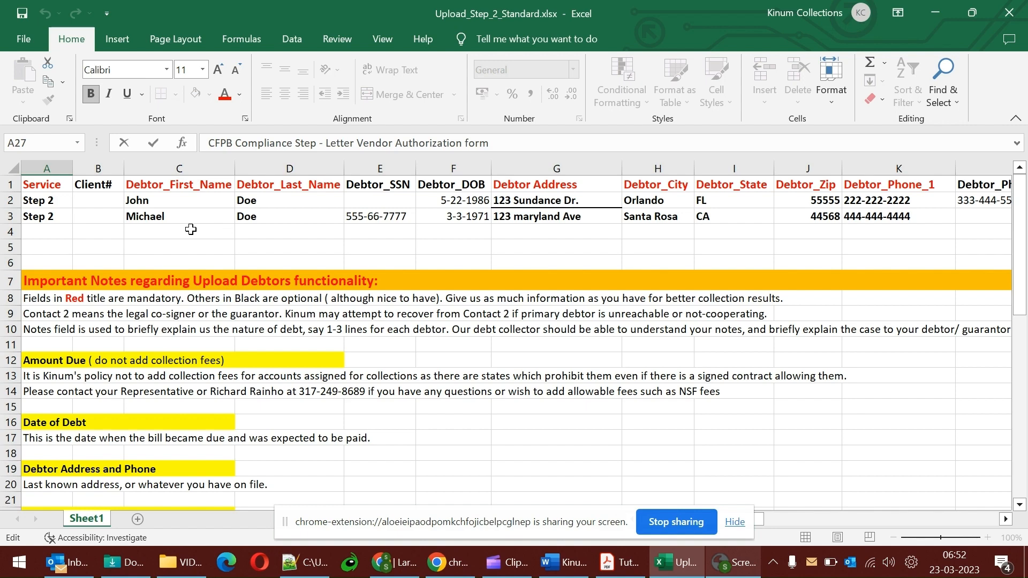
{"action": "left_click", "coordinate": [383, 564]}
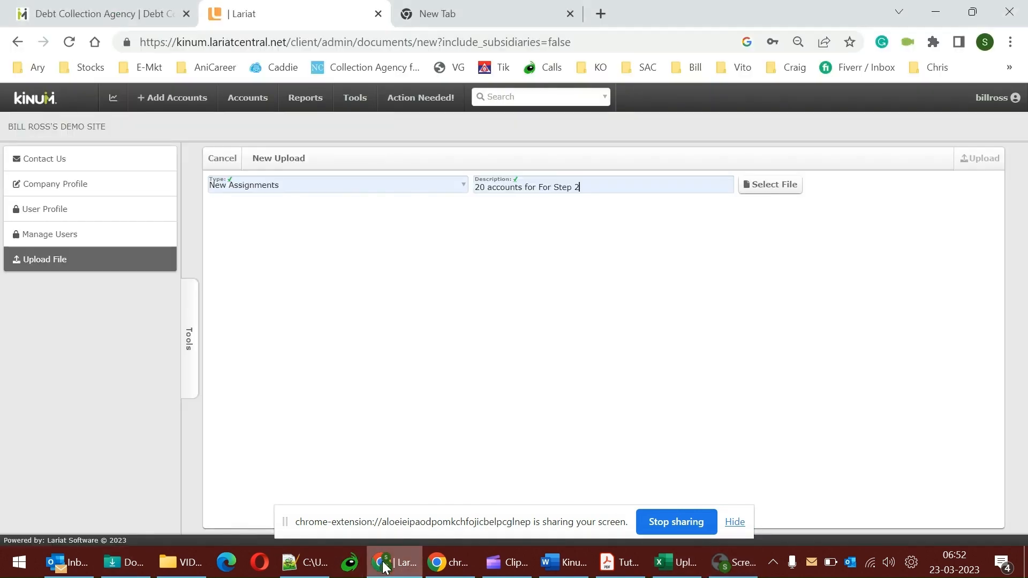
Open the file selection for the upload and switch to Upload_Step_2_Standard.xlsx in Excel to check it
{"action": "left_click", "coordinate": [753, 188]}
{"action": "left_click", "coordinate": [464, 362]}
{"action": "left_click", "coordinate": [665, 573]}
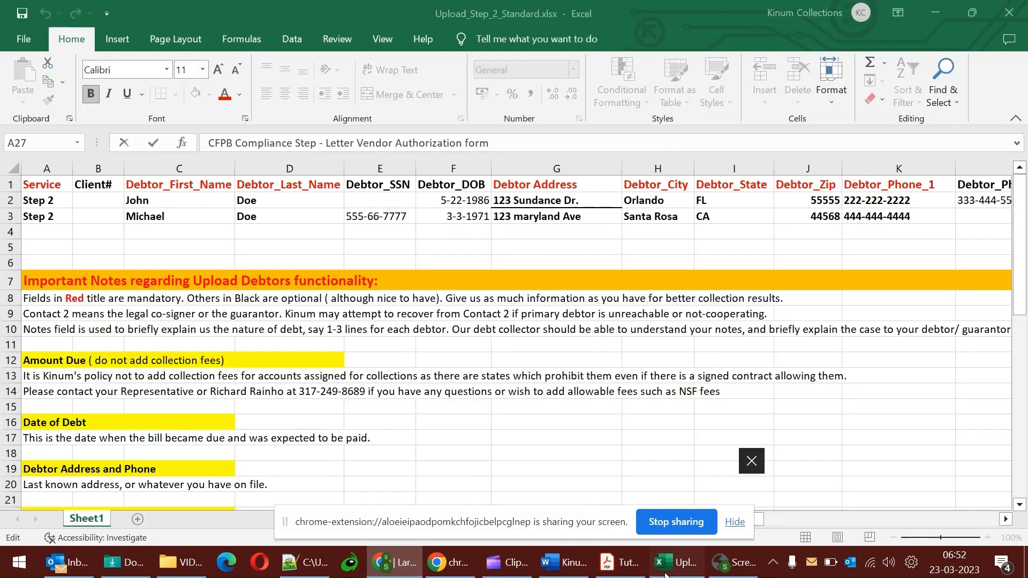
{"action": "left_click", "coordinate": [665, 573]}
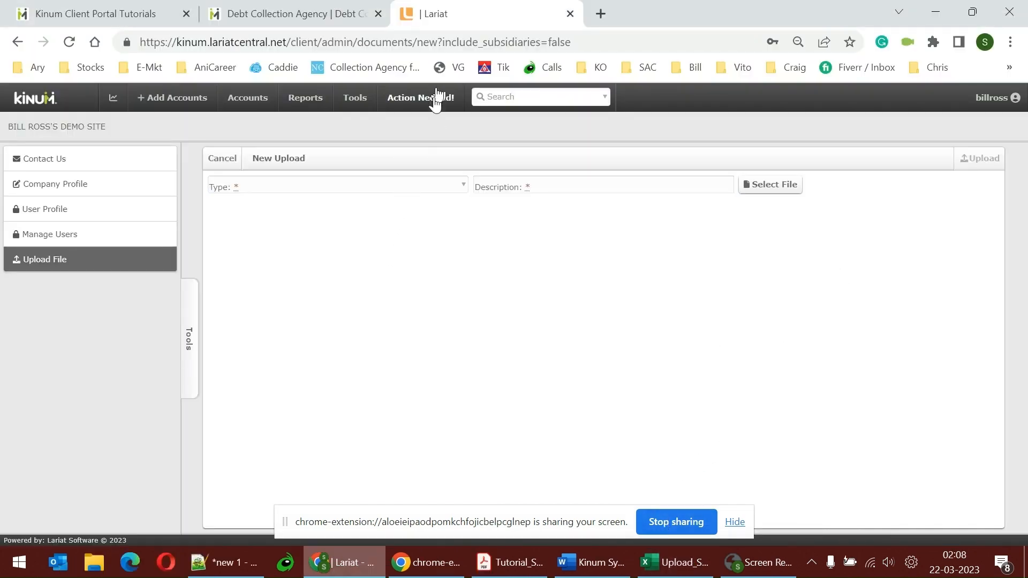
Open the list of paused products needing action and select the third, fourth and fifth products
{"action": "left_click", "coordinate": [412, 106]}
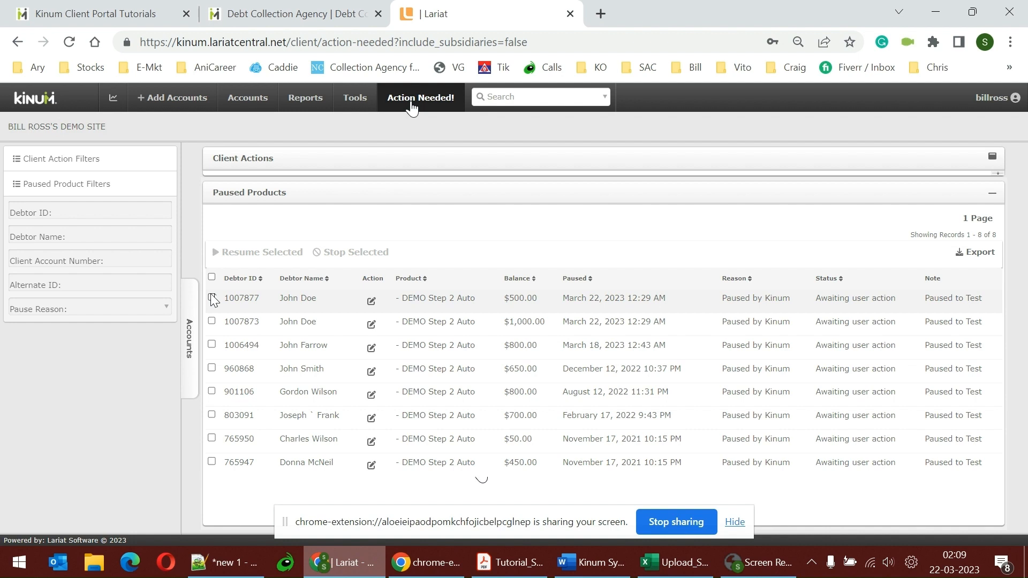
{"action": "left_click", "coordinate": [212, 344]}
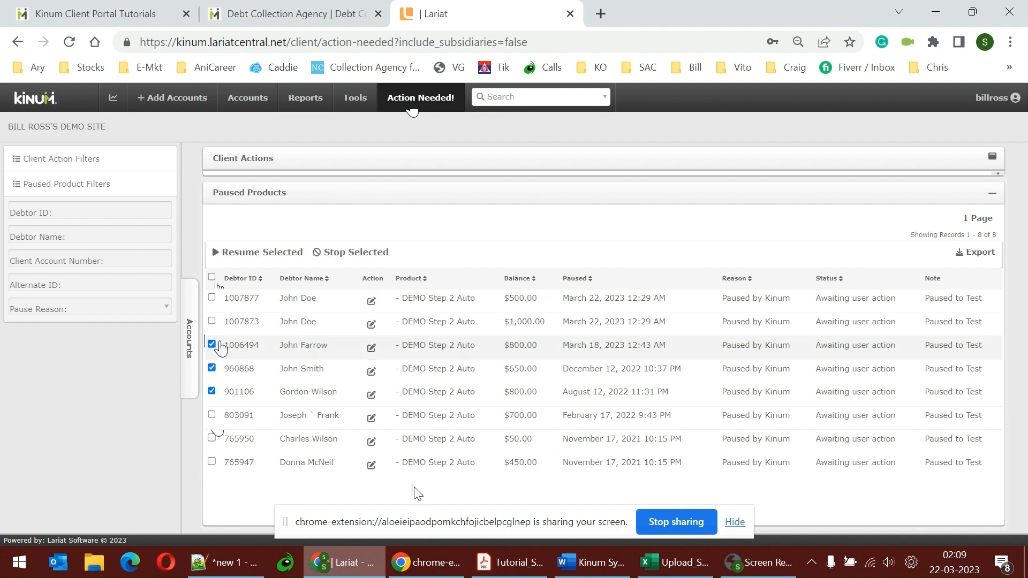
{"action": "left_click", "coordinate": [212, 368]}
{"action": "left_click", "coordinate": [212, 391]}
Deselect the third, fourth and fifth paused products
{"action": "left_click", "coordinate": [212, 344]}
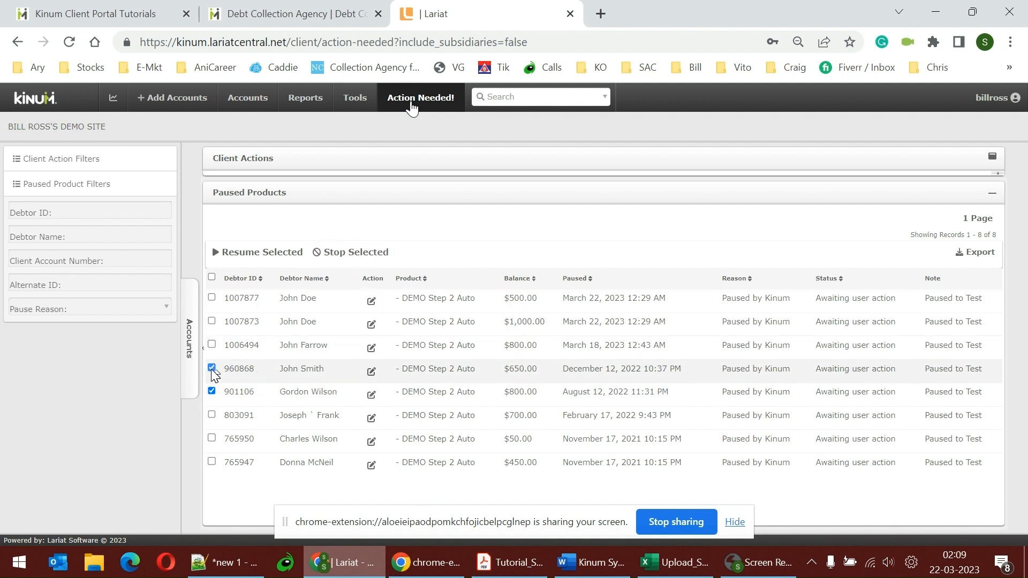
{"action": "left_click", "coordinate": [211, 368]}
{"action": "left_click", "coordinate": [212, 392]}
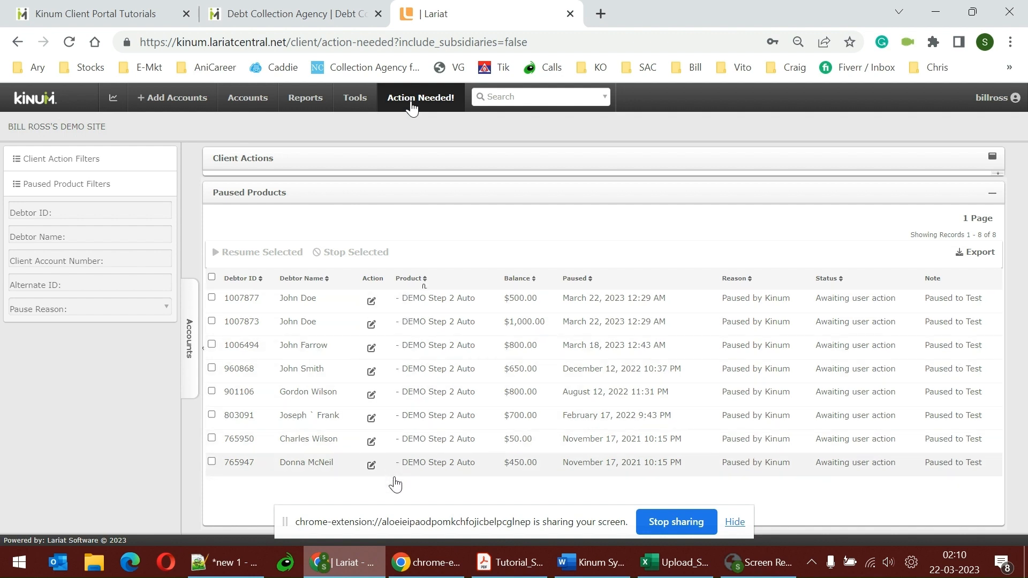
Select the last four paused products in the list
{"action": "left_click", "coordinate": [212, 438]}
{"action": "left_click", "coordinate": [212, 414]}
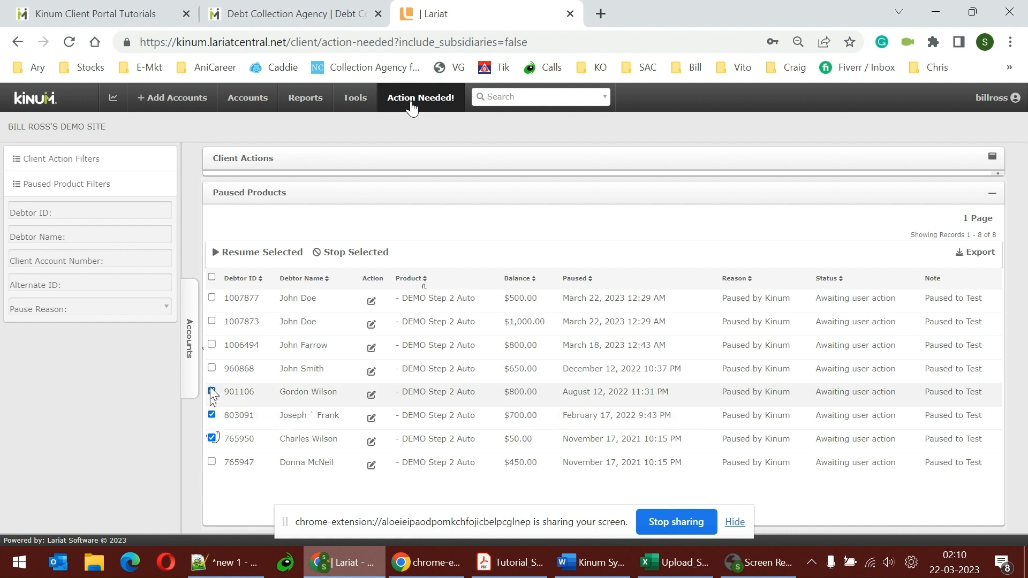
{"action": "left_click", "coordinate": [212, 391]}
{"action": "left_click", "coordinate": [211, 461]}
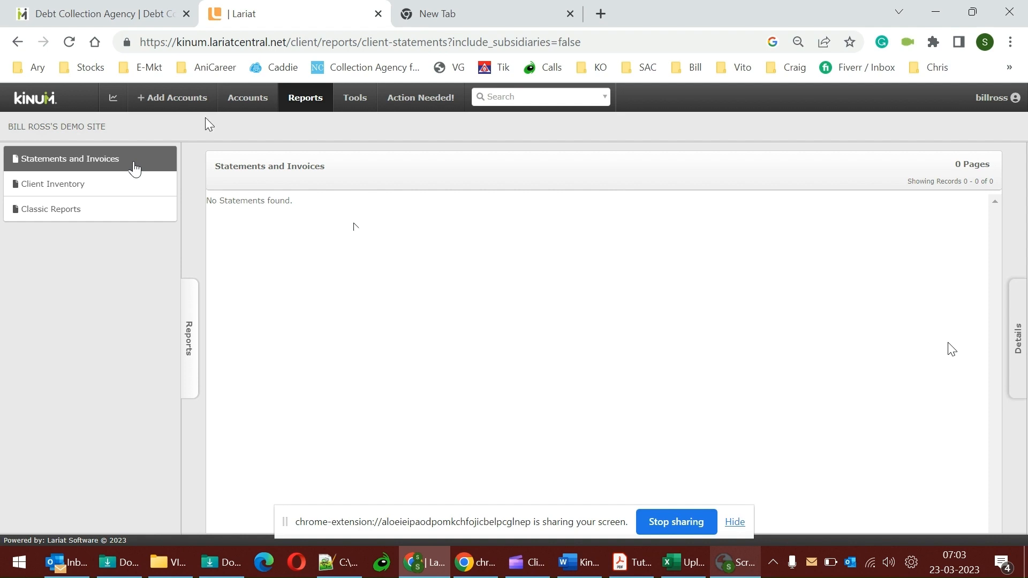
Look at the account entry forms and the accounts list, and show the Debt Status filter options for the debts
{"action": "left_click", "coordinate": [185, 105]}
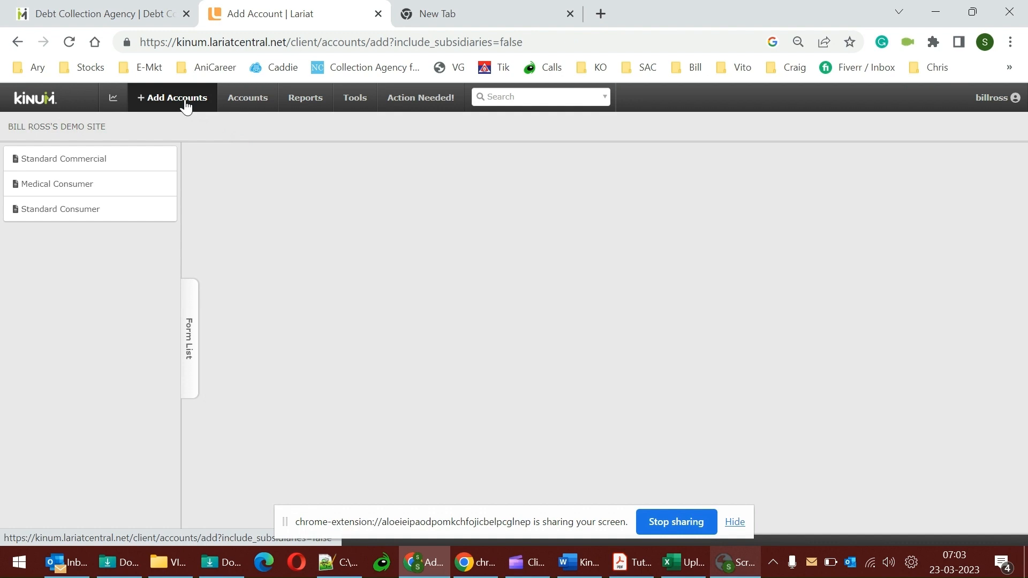
{"action": "left_click", "coordinate": [234, 110]}
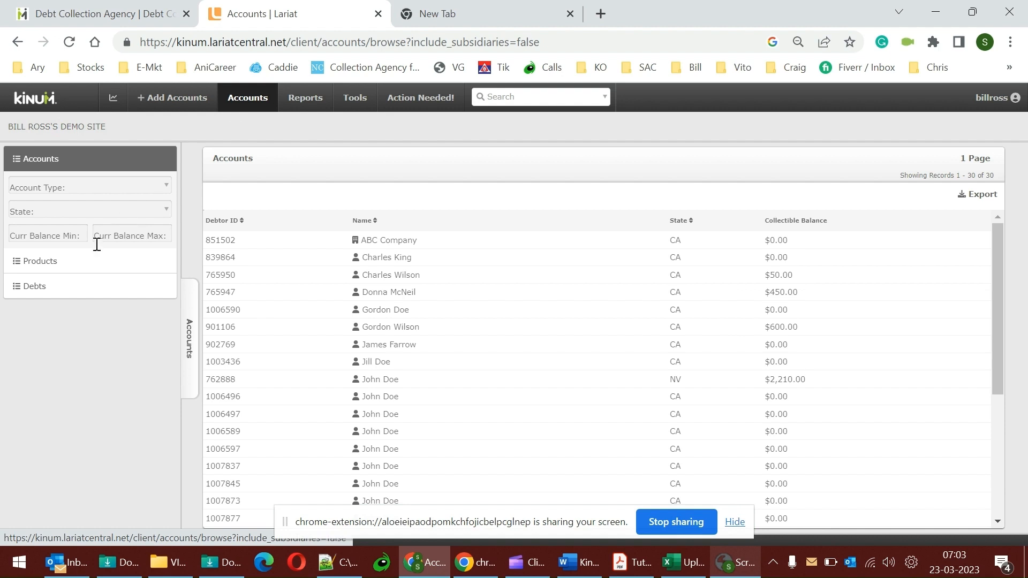
{"action": "left_click", "coordinate": [67, 293]}
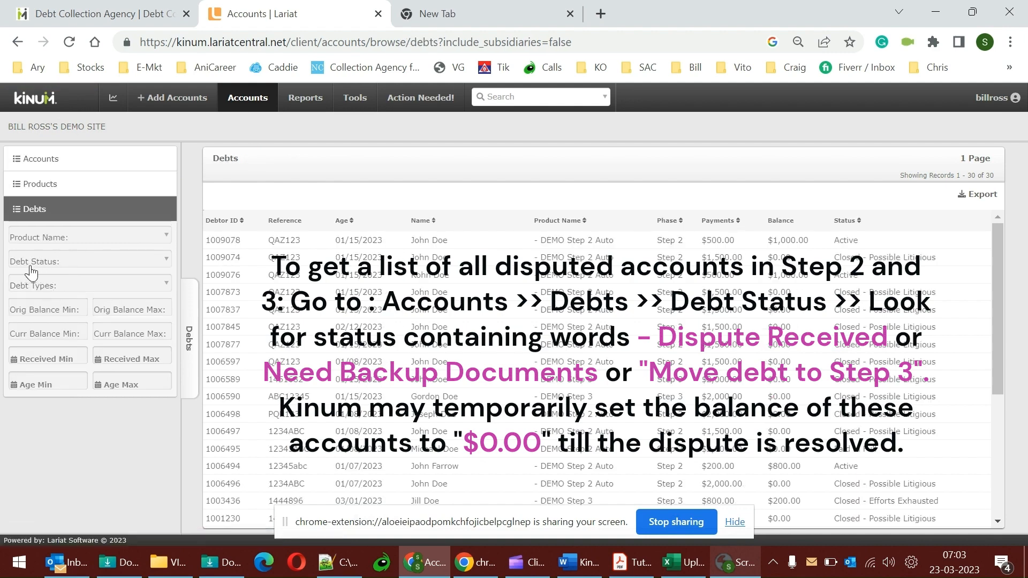
{"action": "left_click", "coordinate": [32, 271]}
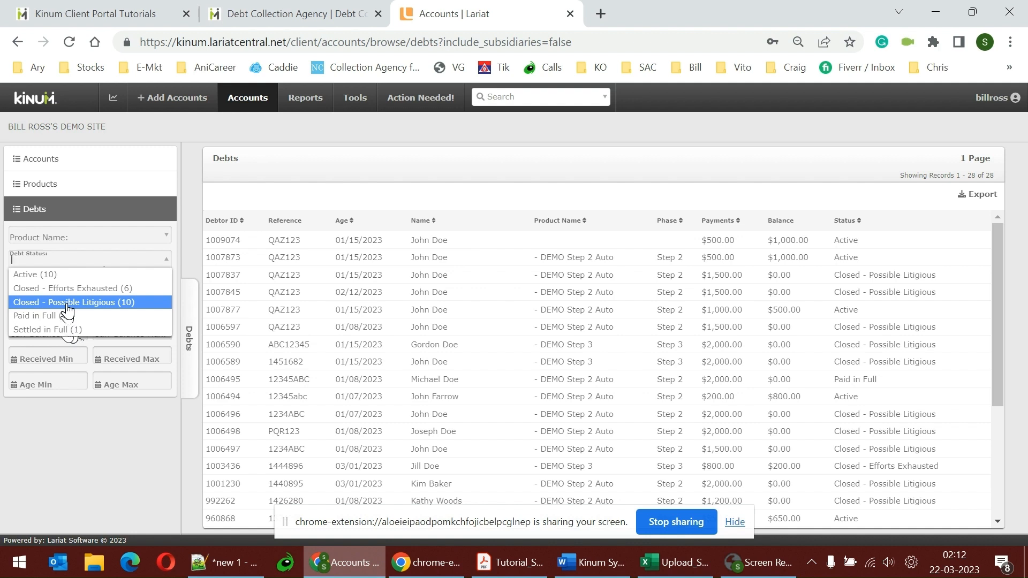
Switch to the Kinum Client Portal Tutorials page and highlight its web address, kinumorders.com/tutorial/
{"action": "left_click", "coordinate": [80, 2]}
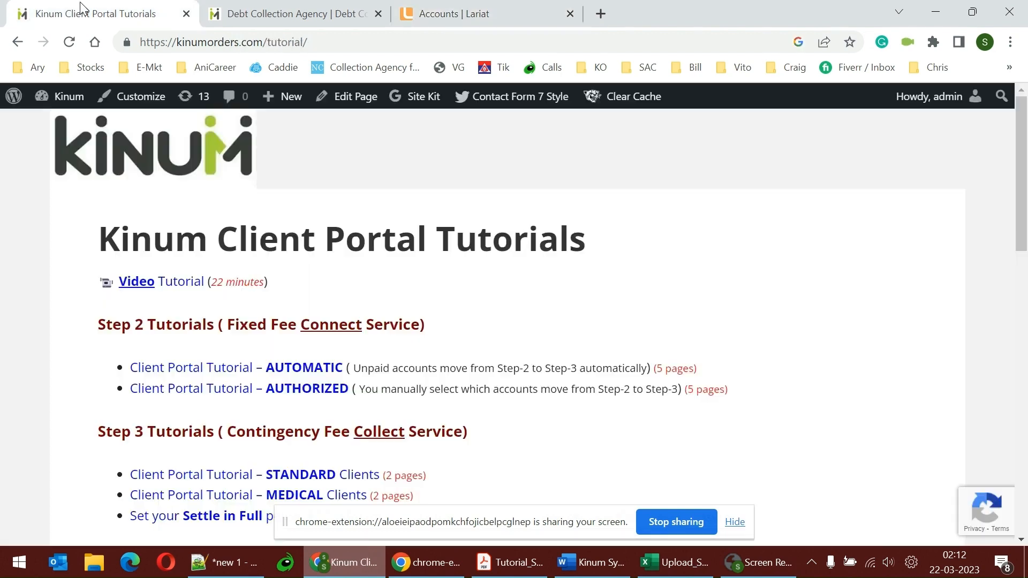
{"action": "left_click", "coordinate": [180, 43]}
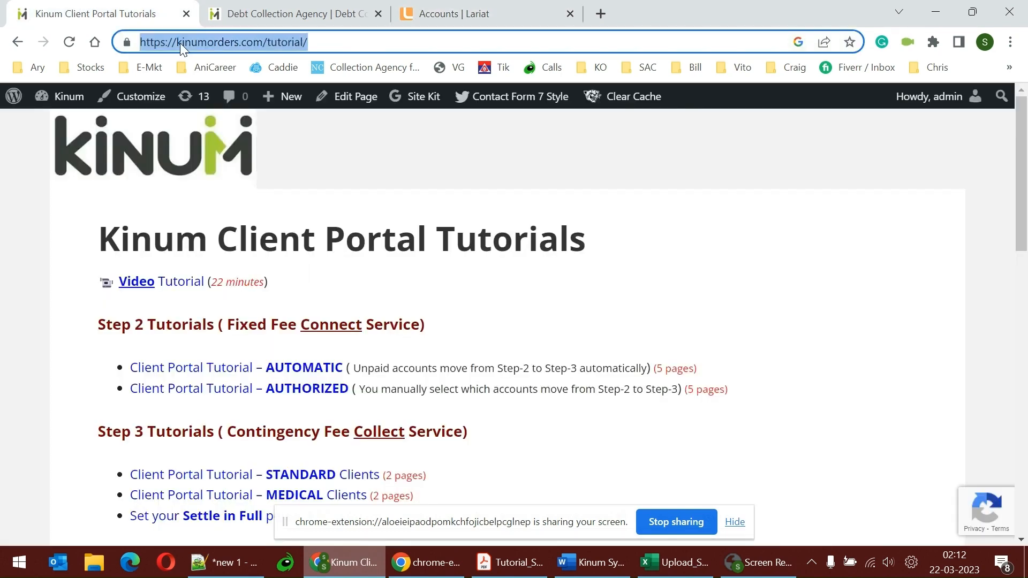
{"action": "left_click", "coordinate": [179, 43]}
{"action": "left_click_drag", "start_coordinate": [179, 43], "coordinate": [345, 51]}
{"action": "left_click", "coordinate": [874, 383]}
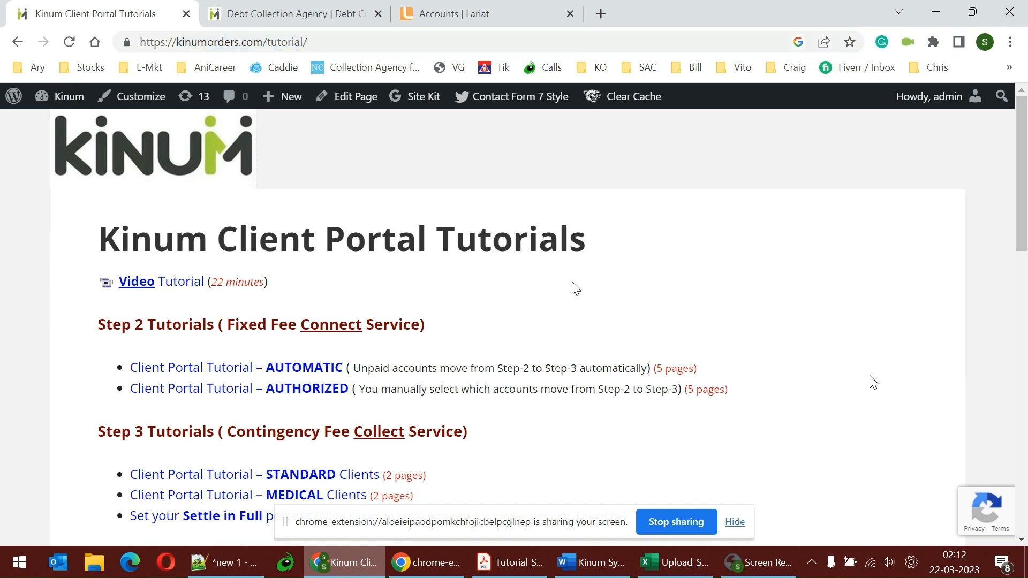
Review the Step 2, Step 3 and common tutorials and the online forms listed on the tutorials page
{"action": "scroll", "coordinate": [874, 382], "scroll_direction": "down", "scroll_amount": 1}
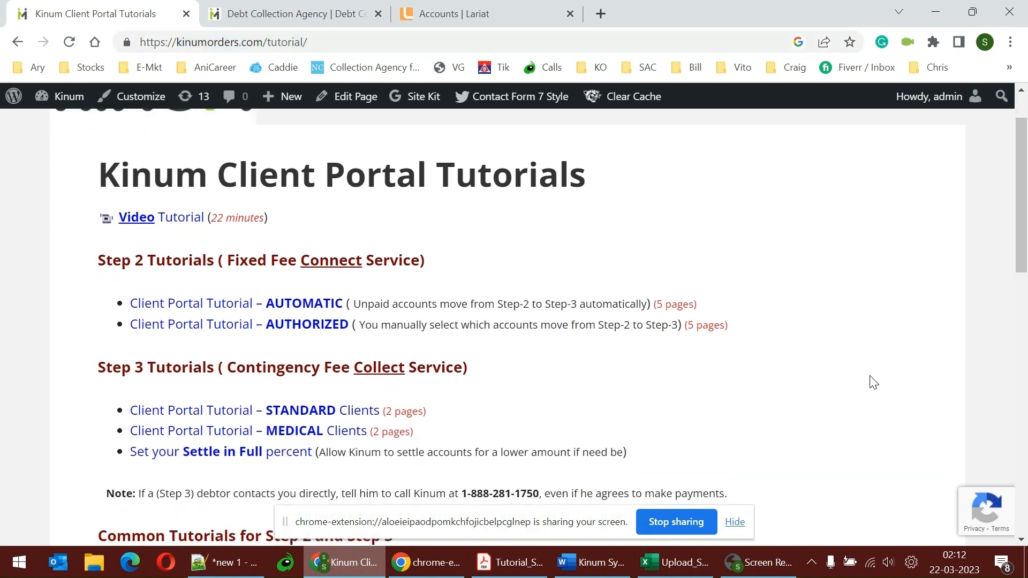
{"action": "scroll", "coordinate": [873, 383], "scroll_direction": "down", "scroll_amount": 10}
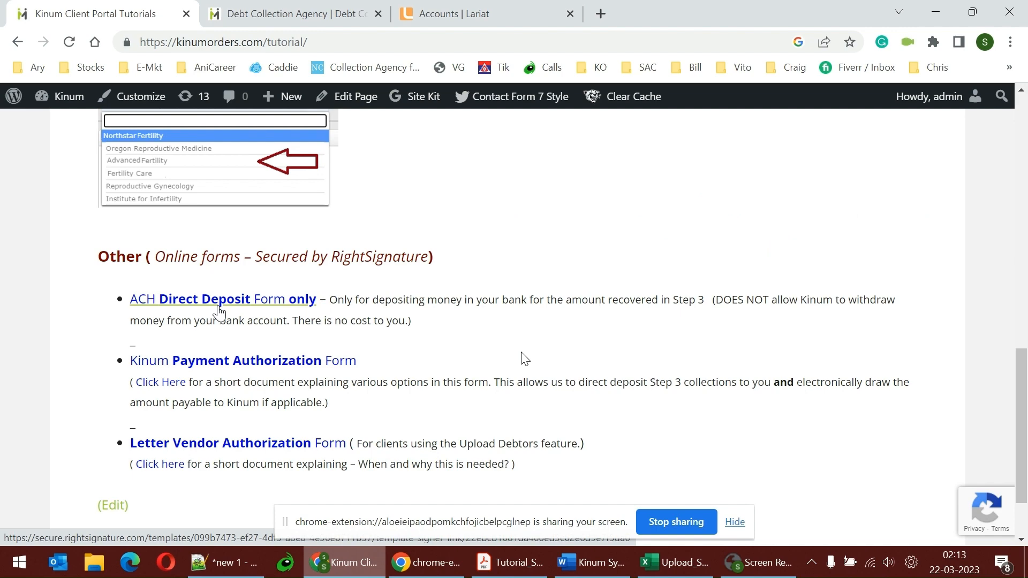
{"action": "scroll", "coordinate": [218, 311], "scroll_direction": "up", "scroll_amount": 10}
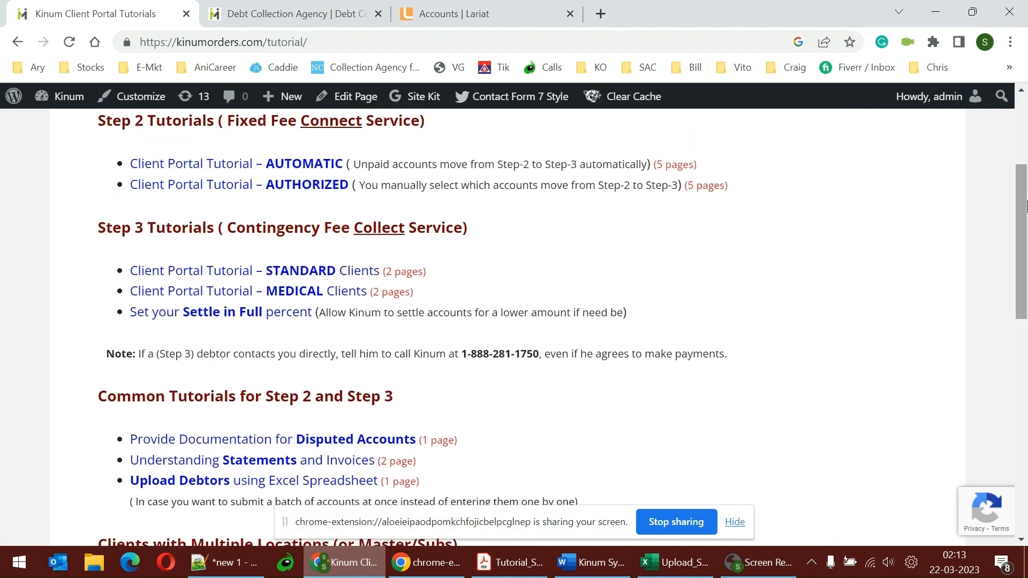